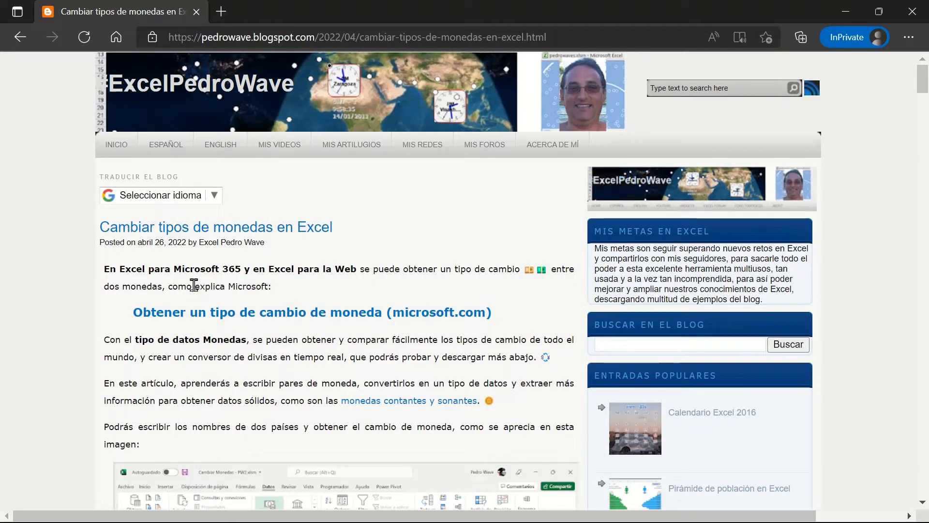
# - Read the blog article on changing currency types down to the embedded Excel workbook
pyautogui.moveTo(121, 269); pyautogui.dragTo(362, 274)
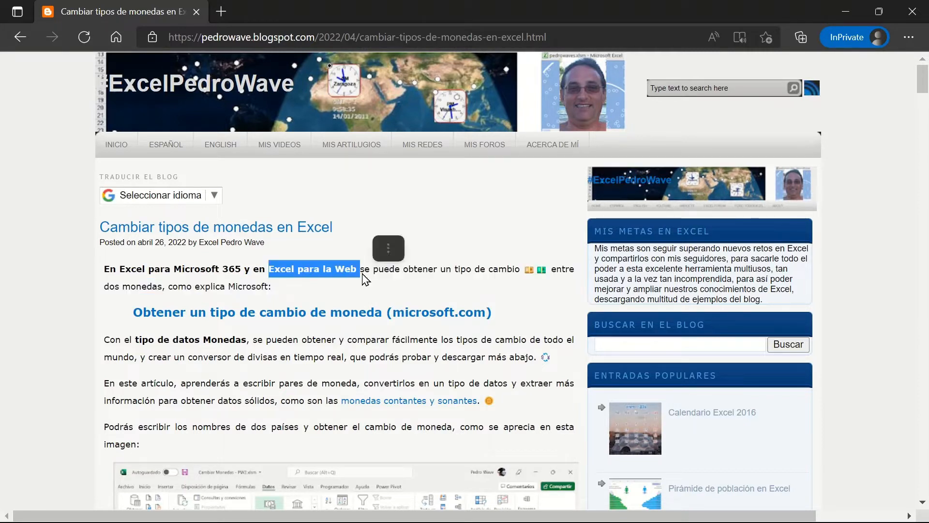
pyautogui.click(345, 296)
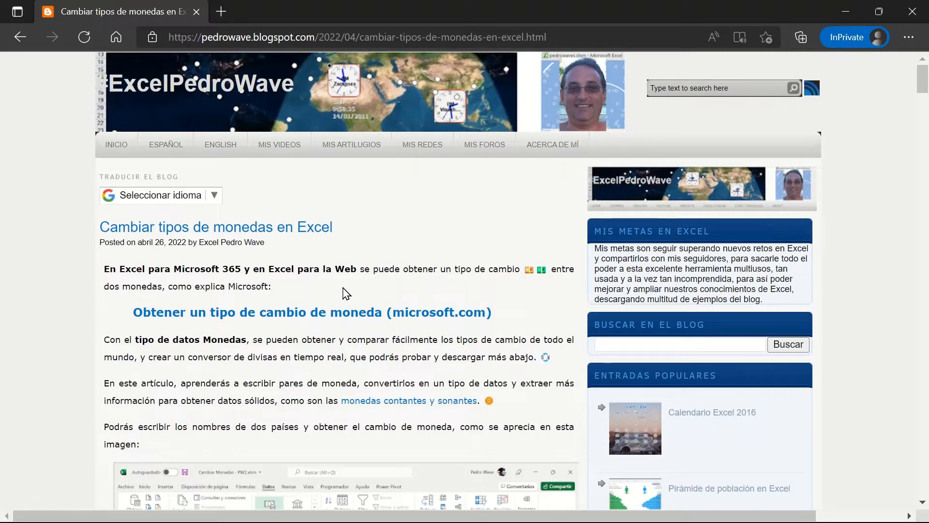
pyautogui.scroll(-8, 348, 304)
pyautogui.scroll(-16, 371, 316)
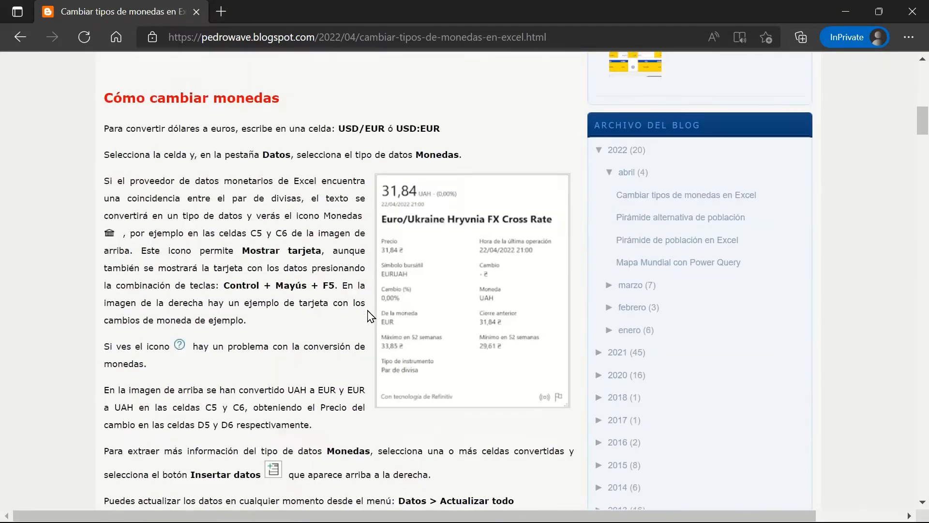
pyautogui.scroll(-2, 371, 316)
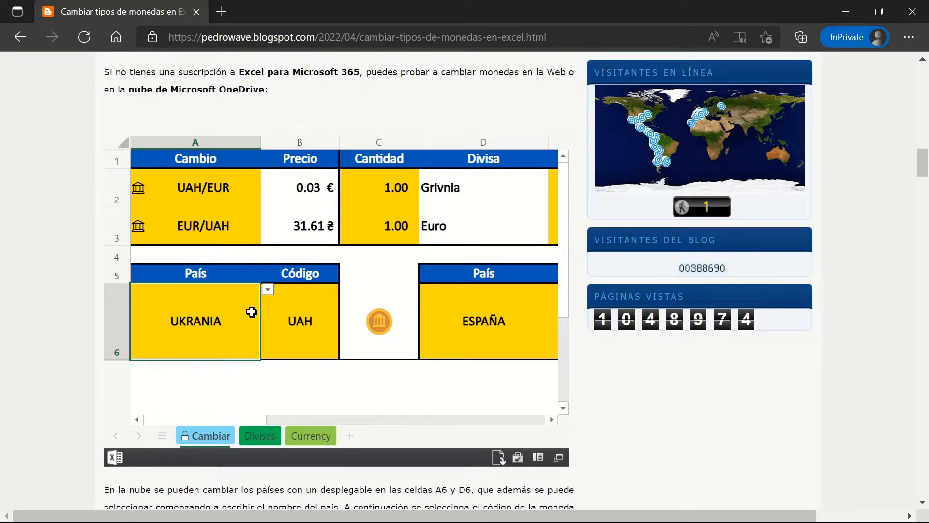
# - In the embedded workbook, set the first country in A6 to ESTADOS UNIDOS DE AMÉRICA and its currency code to USD
pyautogui.write('est')
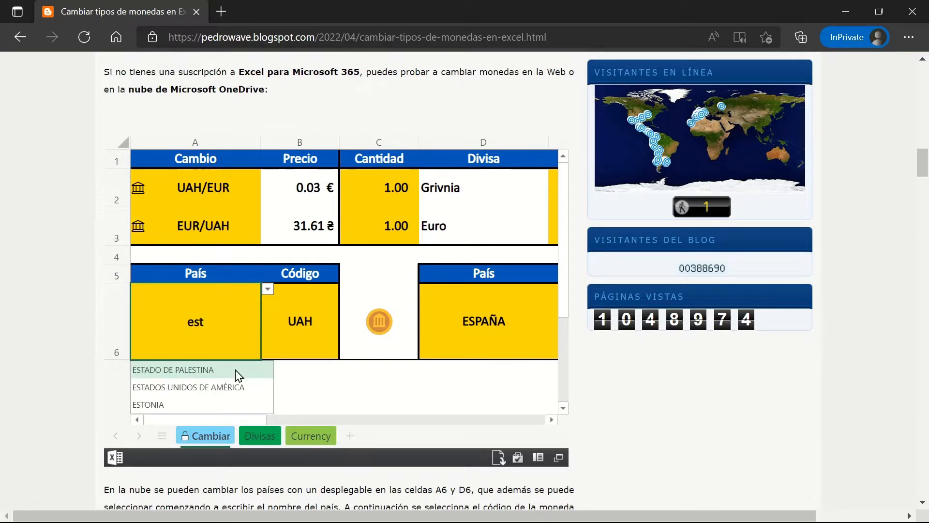
pyautogui.click(234, 386)
pyautogui.click(297, 336)
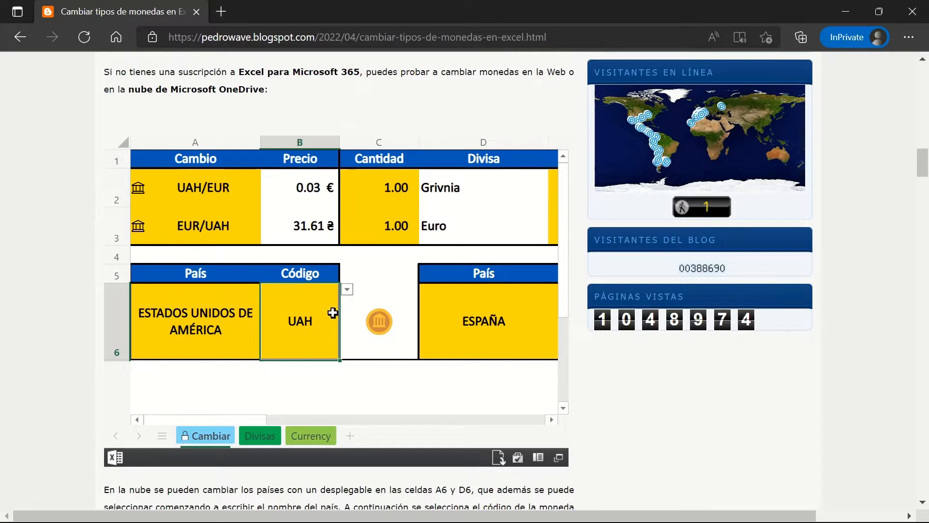
pyautogui.click(347, 289)
pyautogui.click(291, 369)
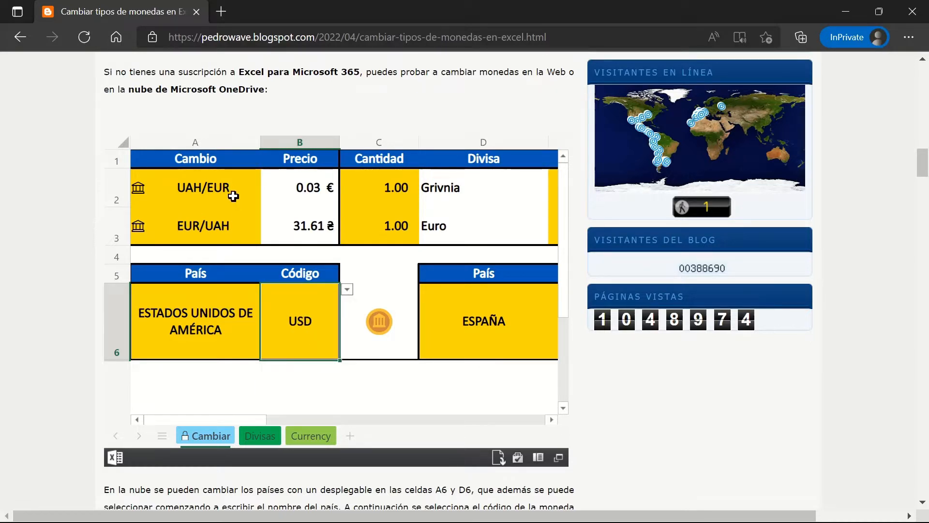
# - Set the second country in D6 to RUSIA and its currency code in E6 to RUB
pyautogui.click(462, 315)
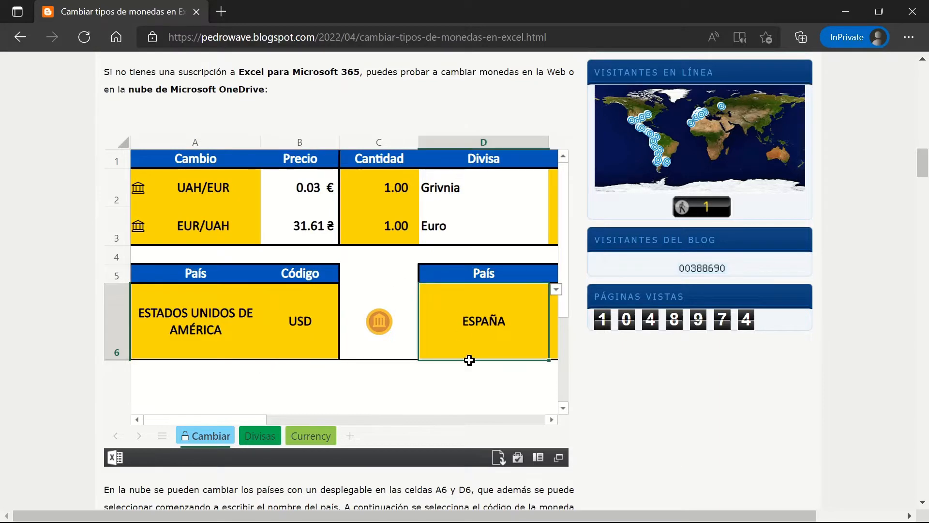
pyautogui.click(552, 420)
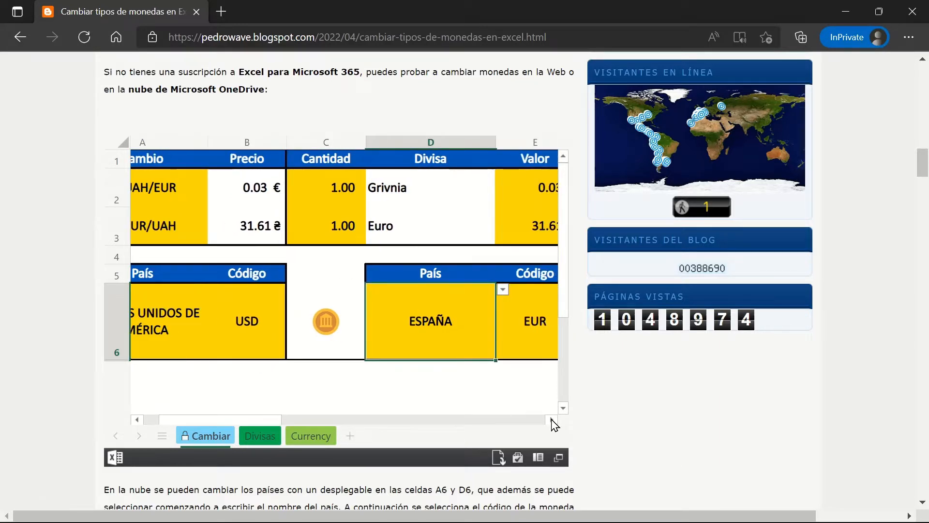
pyautogui.click(552, 420)
pyautogui.write('rusi')
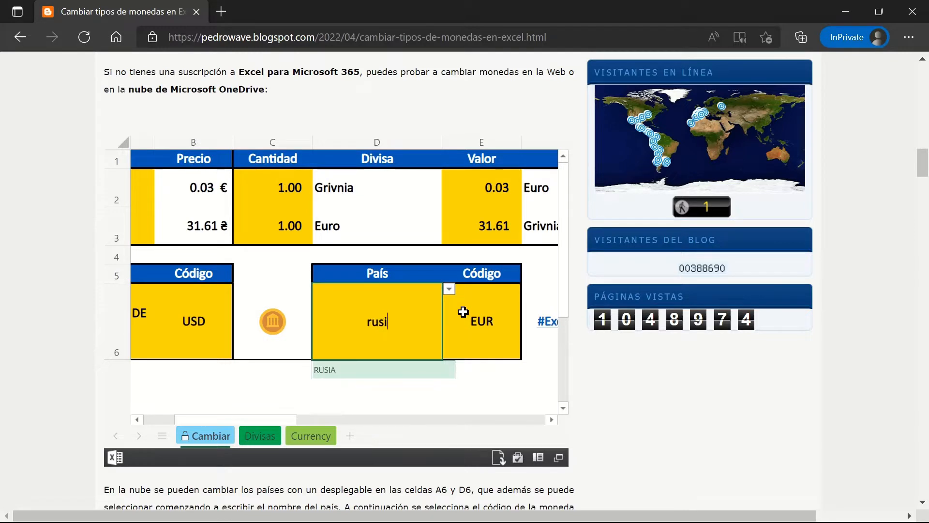
pyautogui.press('Return')
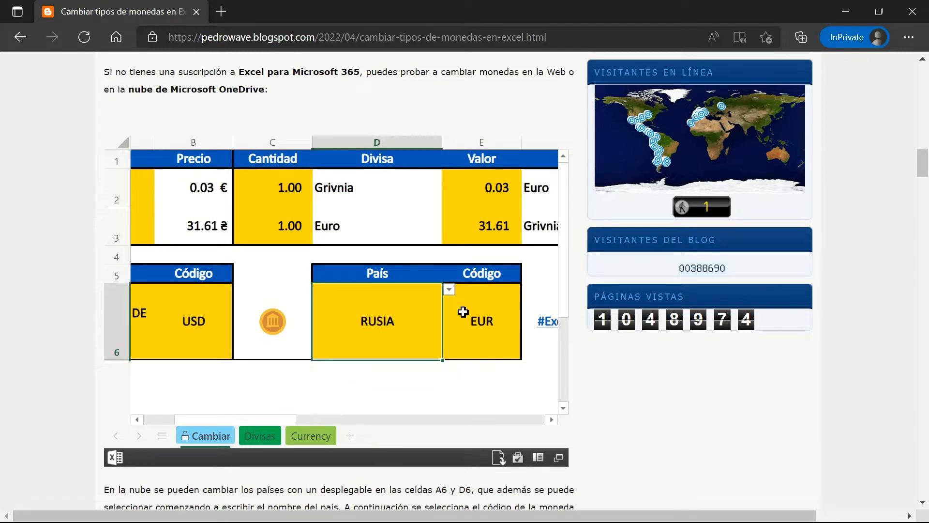
pyautogui.click(491, 305)
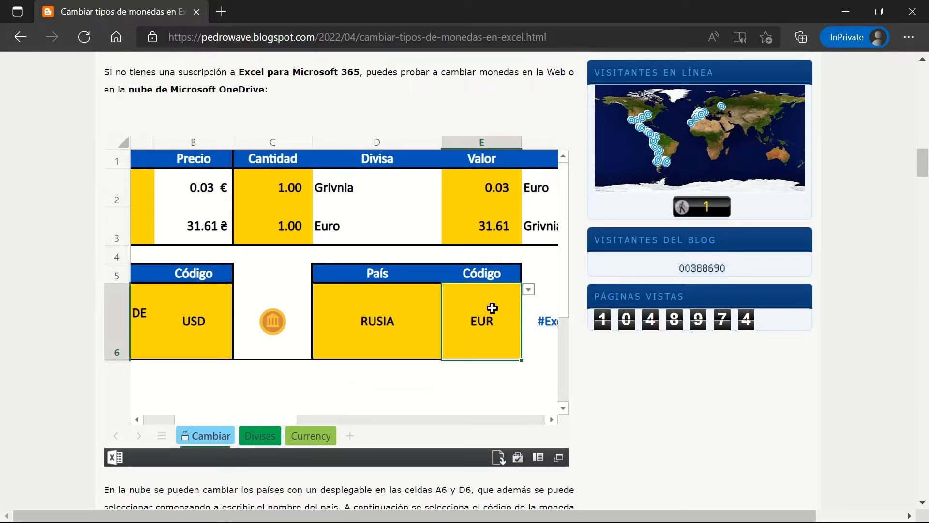
pyautogui.click(529, 290)
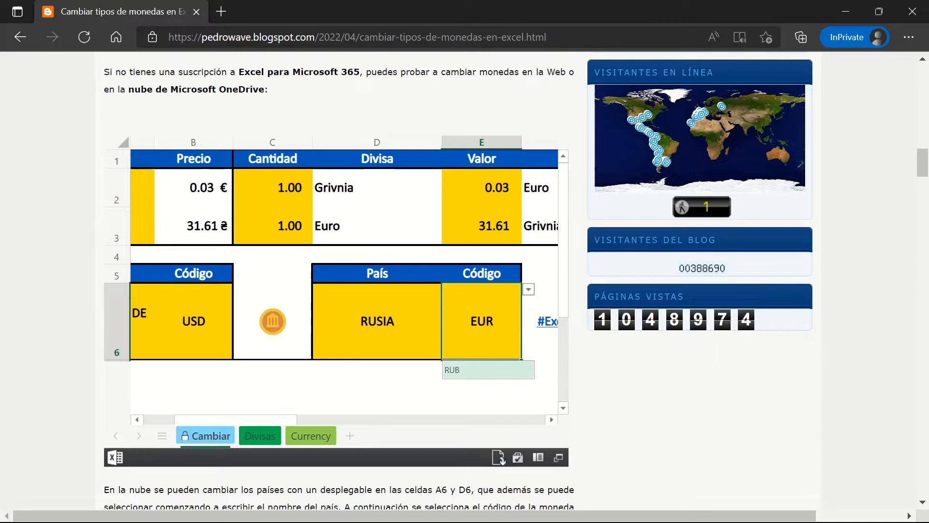
pyautogui.click(460, 370)
# - Try to edit the currency pair in cell A2 of the Cambiar sheet
pyautogui.click(223, 312)
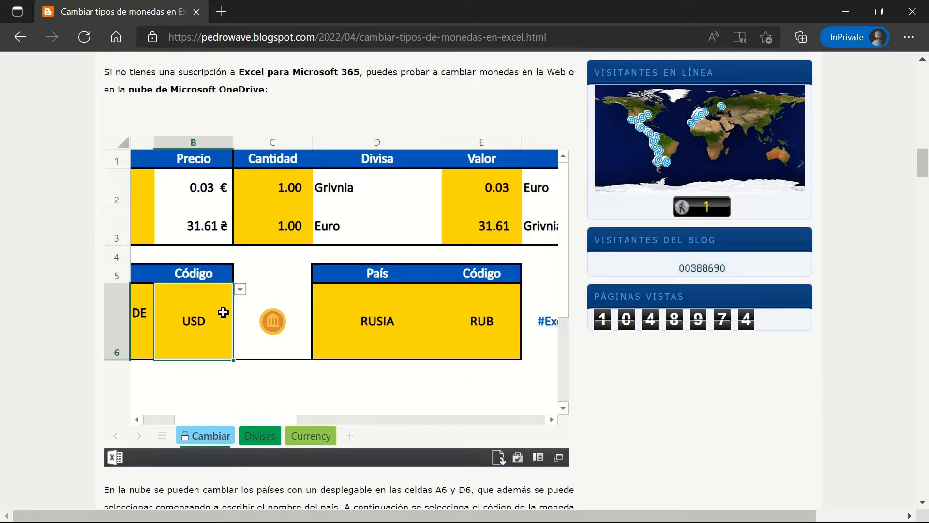
pyautogui.press('Left')
pyautogui.click(187, 187)
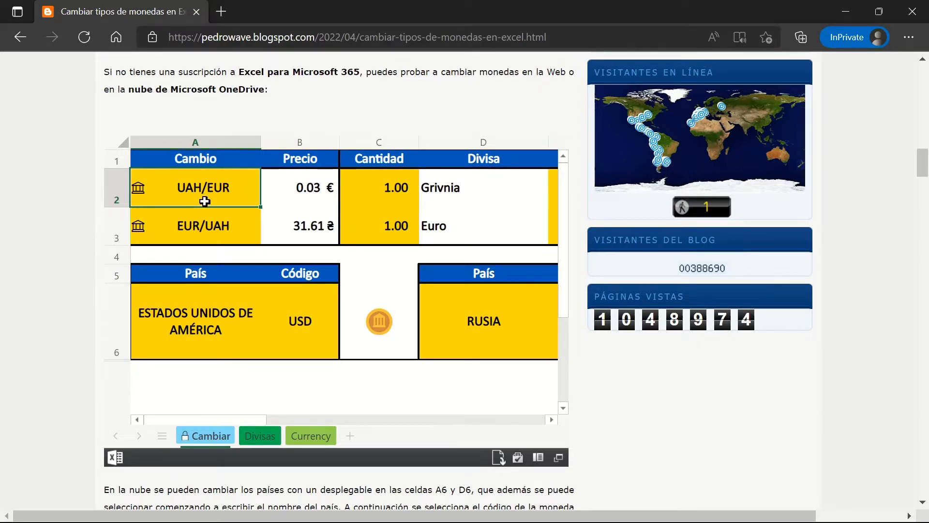
pyautogui.doubleClick(206, 202)
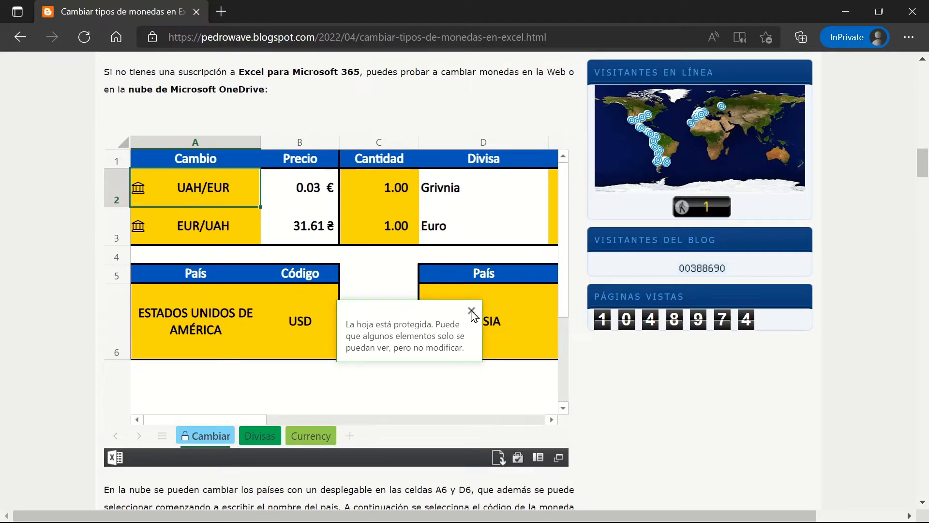
pyautogui.click(471, 311)
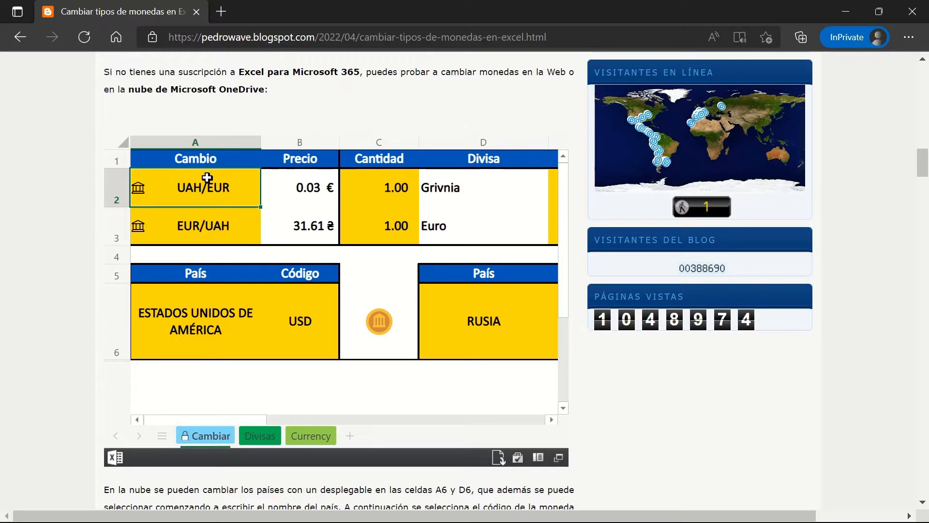
pyautogui.click(216, 226)
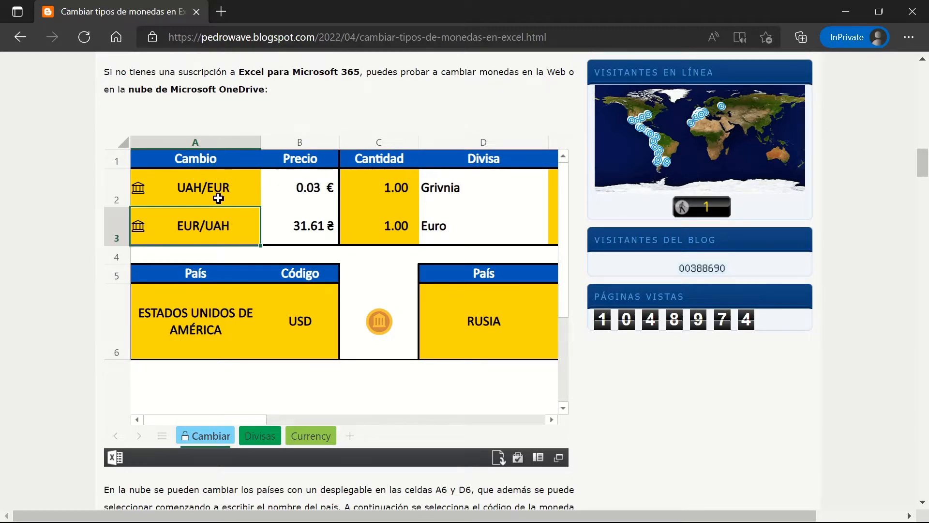
pyautogui.click(216, 195)
pyautogui.click(215, 224)
pyautogui.click(227, 198)
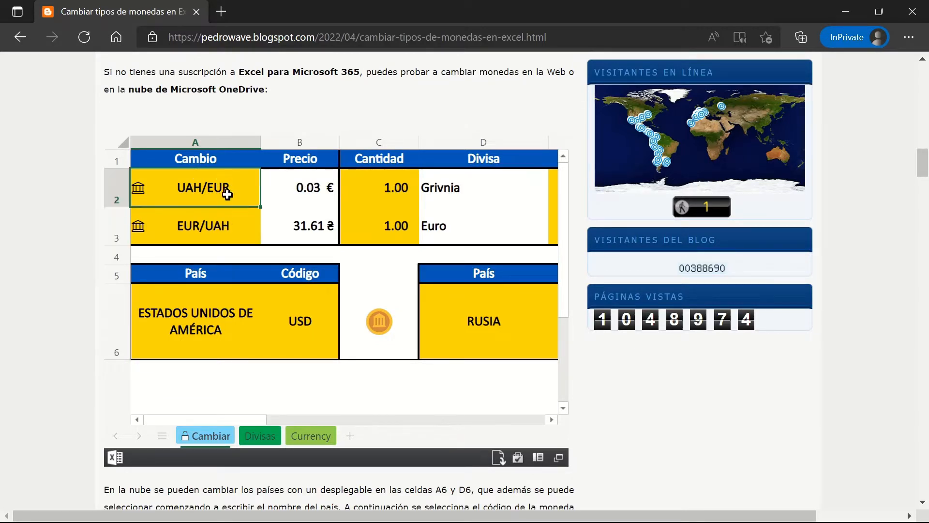
# - Set the Cantidad values to 1000 for Grivnia in C2 and 3 for Euro in C3
pyautogui.click(378, 193)
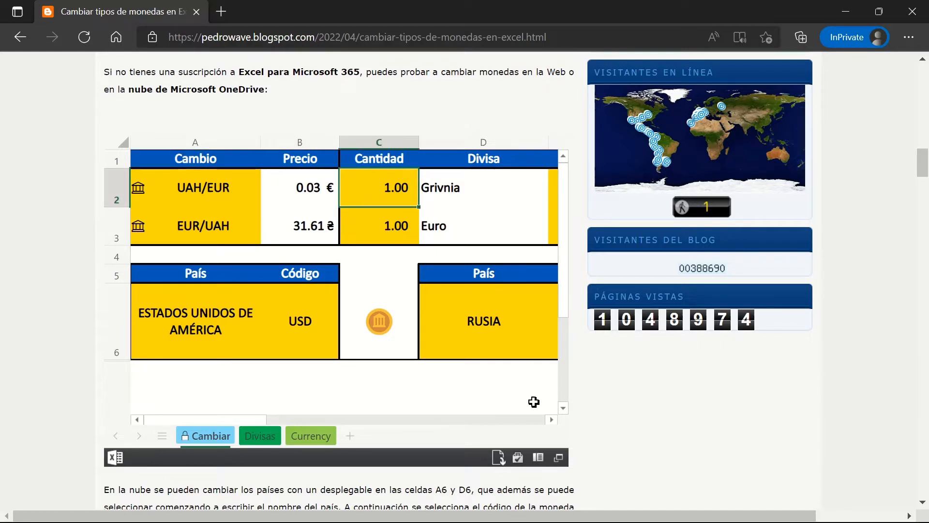
pyautogui.click(552, 420)
pyautogui.click(550, 420)
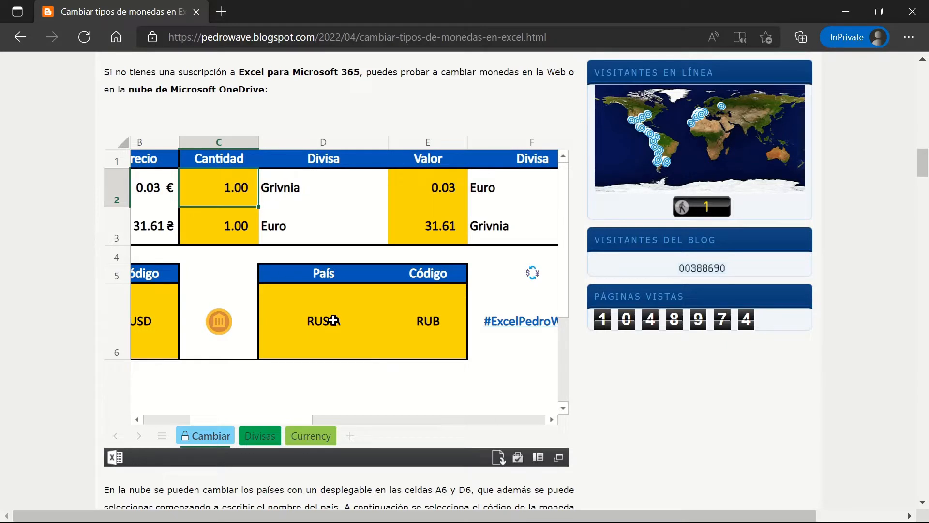
pyautogui.write('1000')
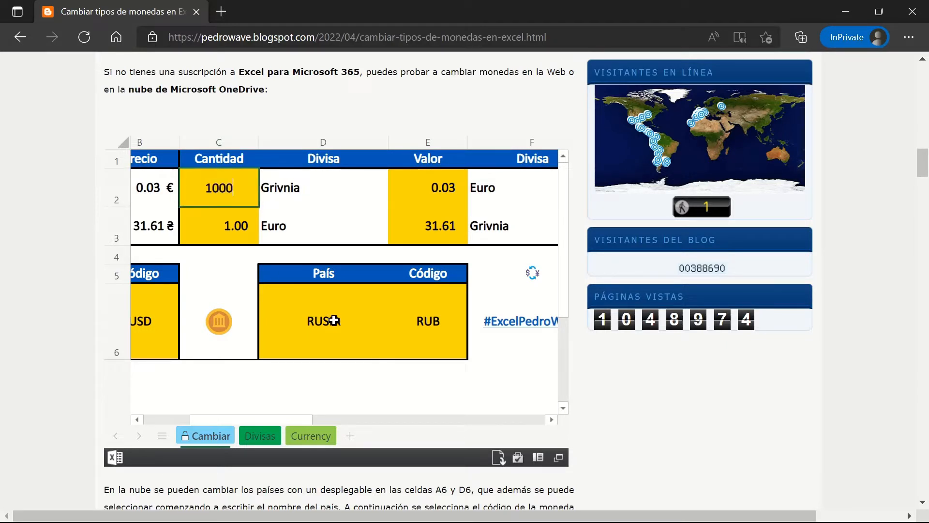
pyautogui.press('Return')
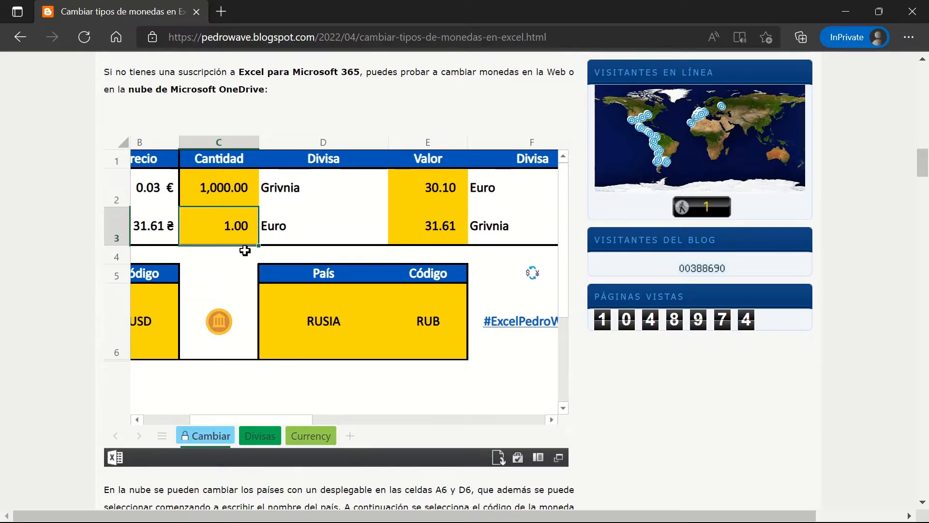
pyautogui.write('3')
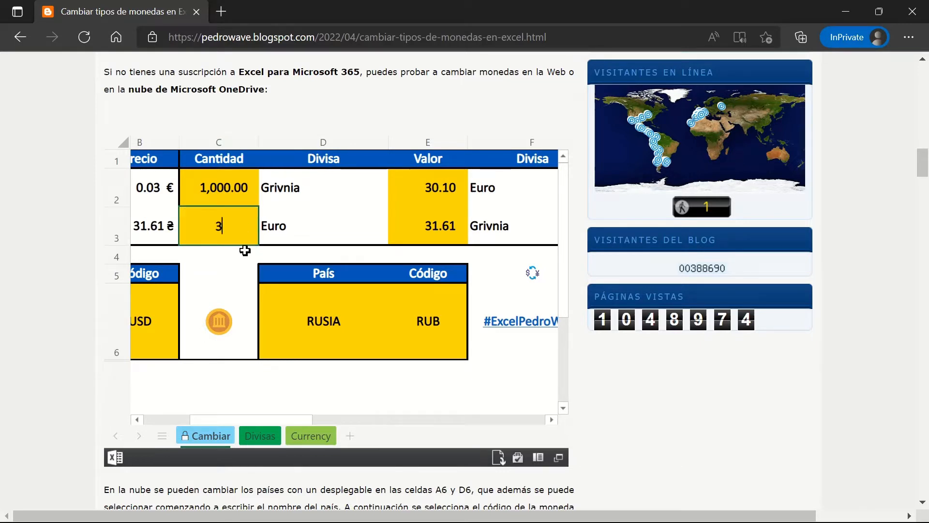
pyautogui.press('Return')
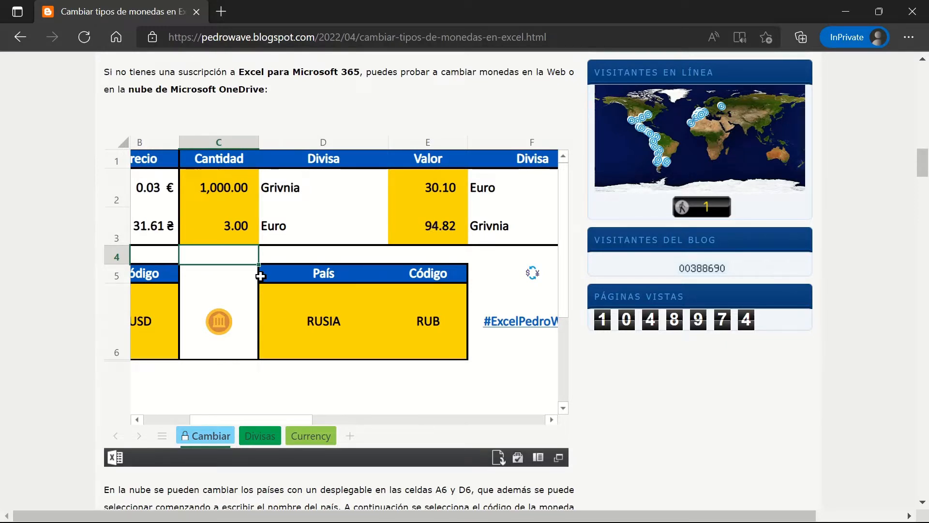
# - Examine the exchange prices in B2 and B3 together with their currency pairs in column A
pyautogui.click(149, 420)
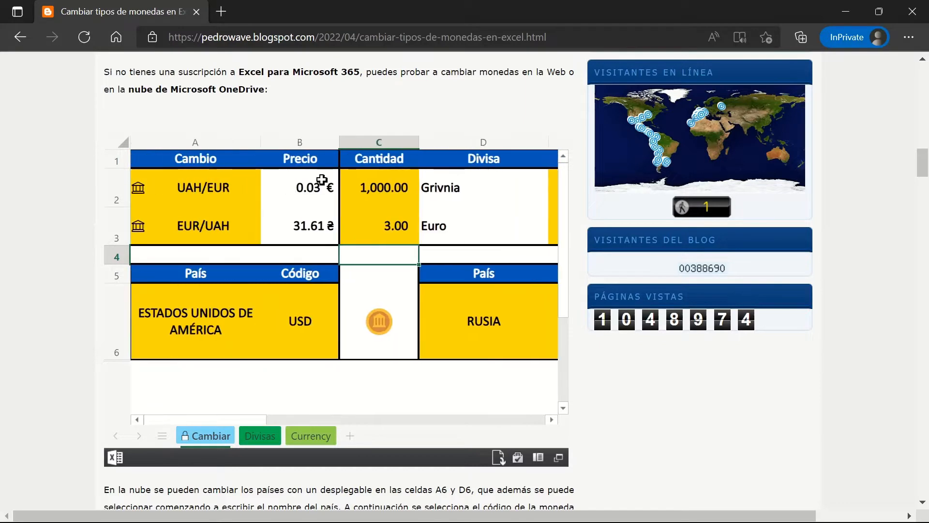
pyautogui.click(322, 180)
pyautogui.click(311, 221)
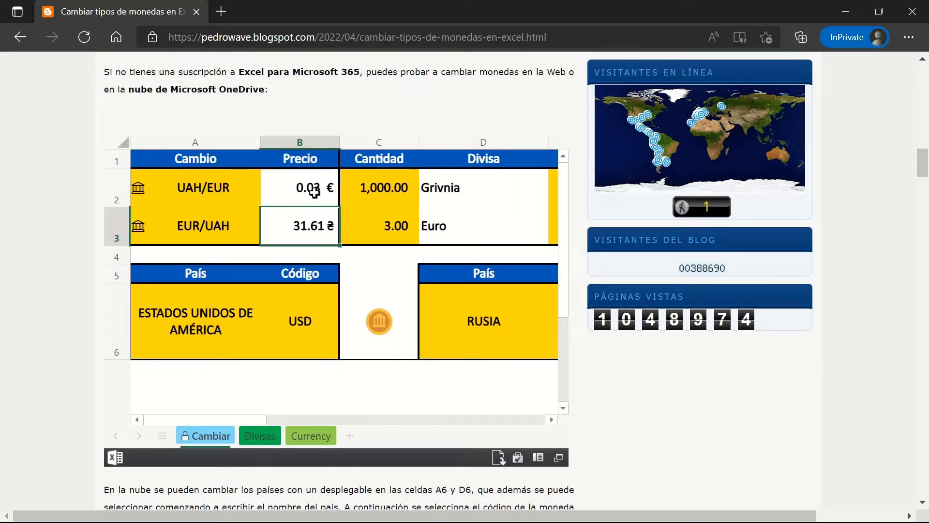
pyautogui.click(315, 194)
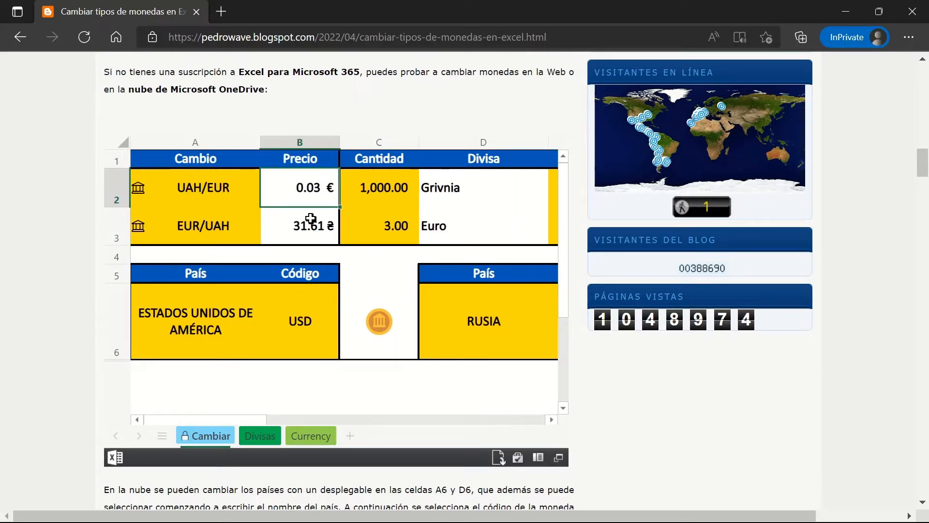
pyautogui.click(310, 219)
pyautogui.click(309, 195)
pyautogui.click(308, 221)
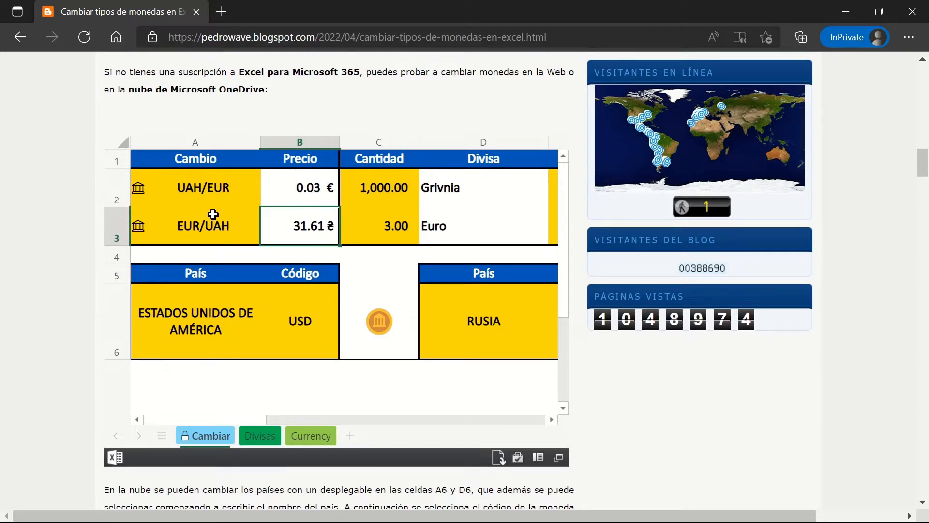
pyautogui.click(203, 197)
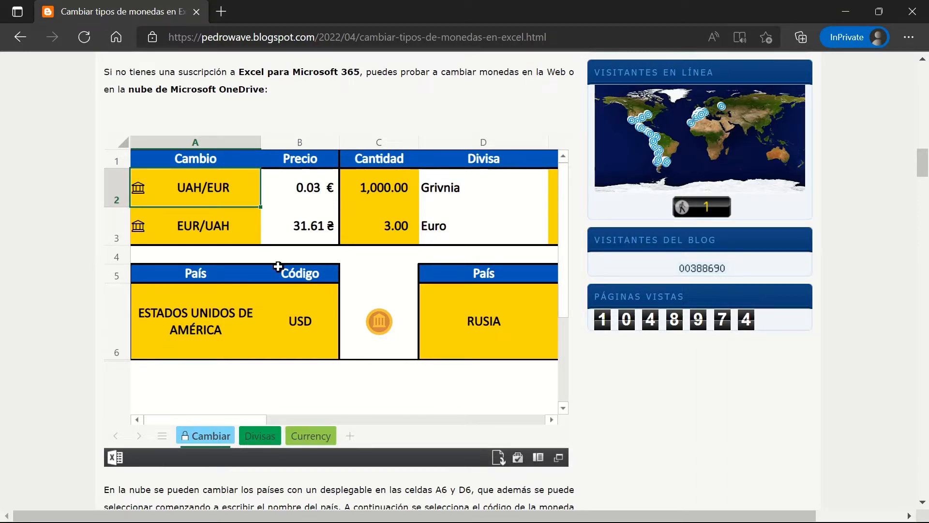
pyautogui.click(498, 461)
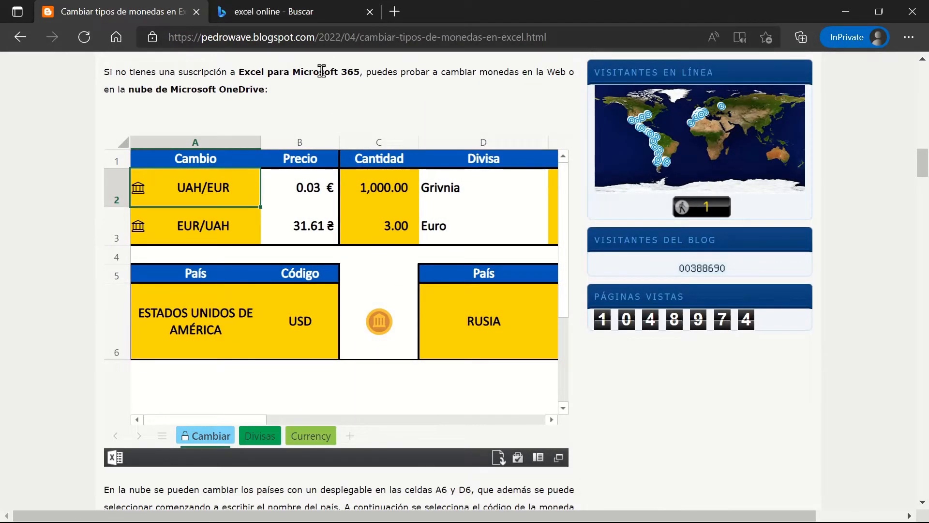
# - Search Bing for onedrive and open the Microsoft OneDrive result
pyautogui.click(309, 18)
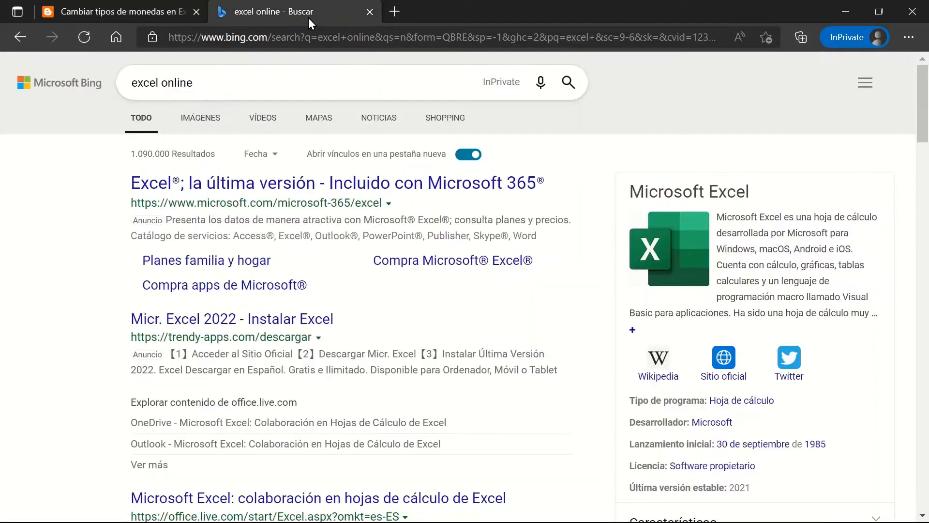
pyautogui.click(253, 82)
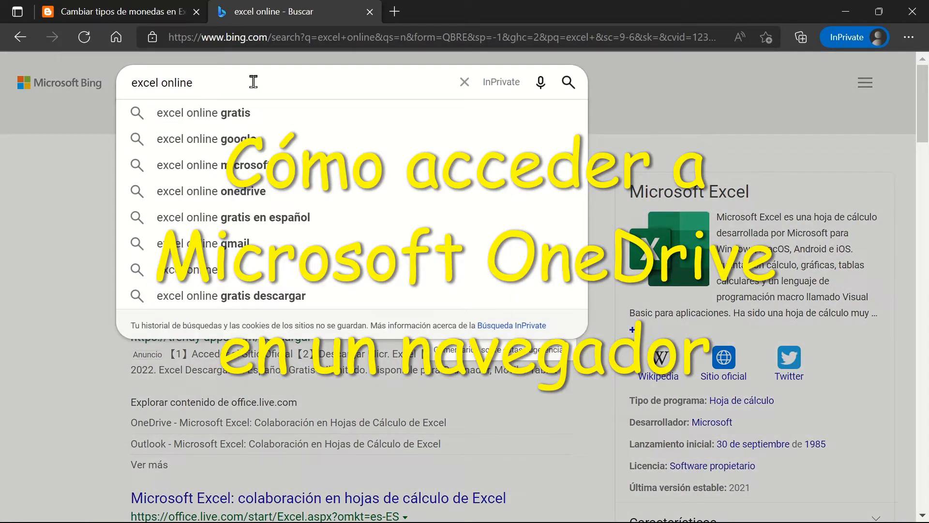
pyautogui.press('BackSpace')
pyautogui.press('BackSpace')
pyautogui.press('BackSpace')
pyautogui.press('BackSpace')
pyautogui.press('BackSpace')
pyautogui.press('BackSpace')
pyautogui.press('BackSpace')
pyautogui.press('BackSpace')
pyautogui.press('BackSpace')
pyautogui.press('BackSpace')
pyautogui.press('BackSpace')
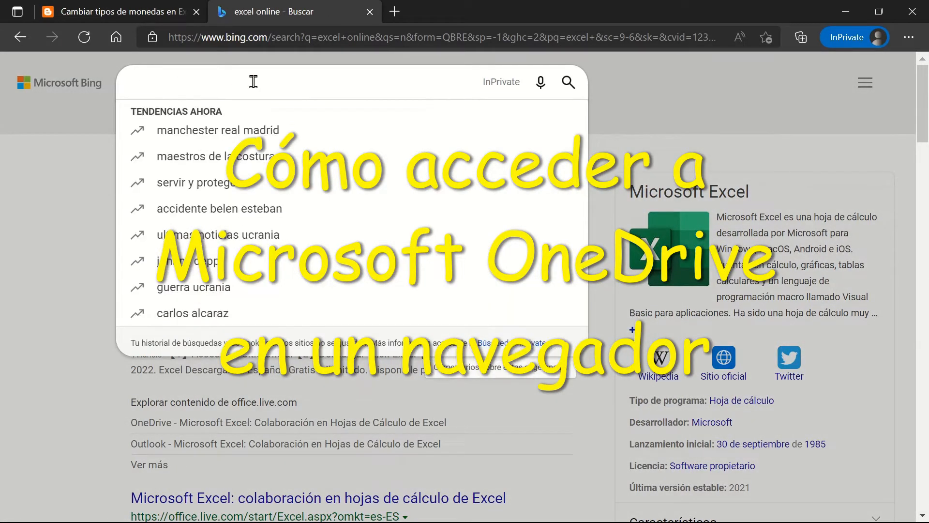
pyautogui.write('onedri')
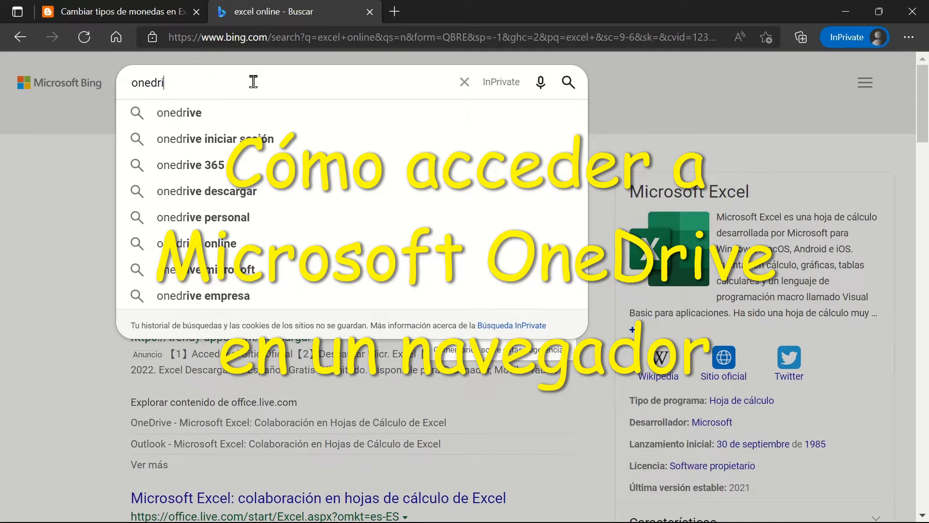
pyautogui.write('ve')
pyautogui.press('Return')
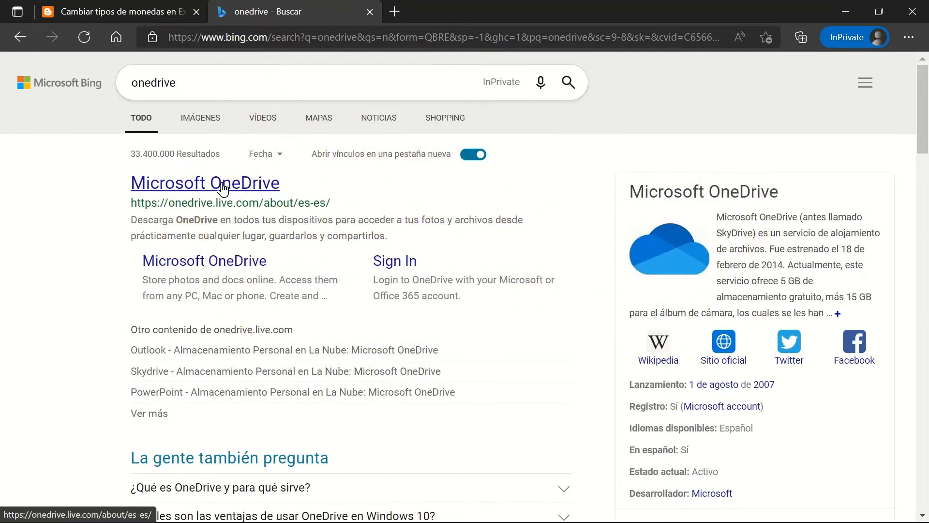
pyautogui.click(221, 184)
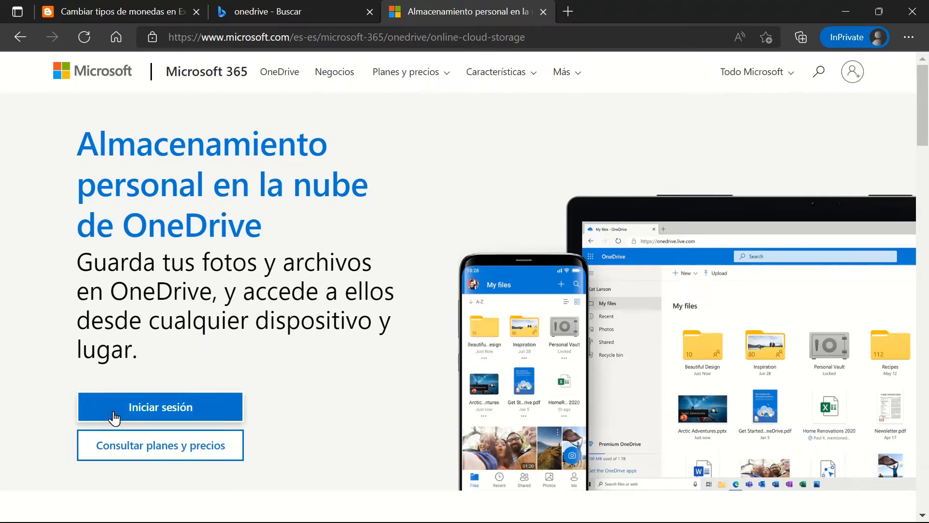
# - Start creating a Microsoft account with a new e-mail address from the OneDrive sign-in page and view the available domains
pyautogui.click(183, 409)
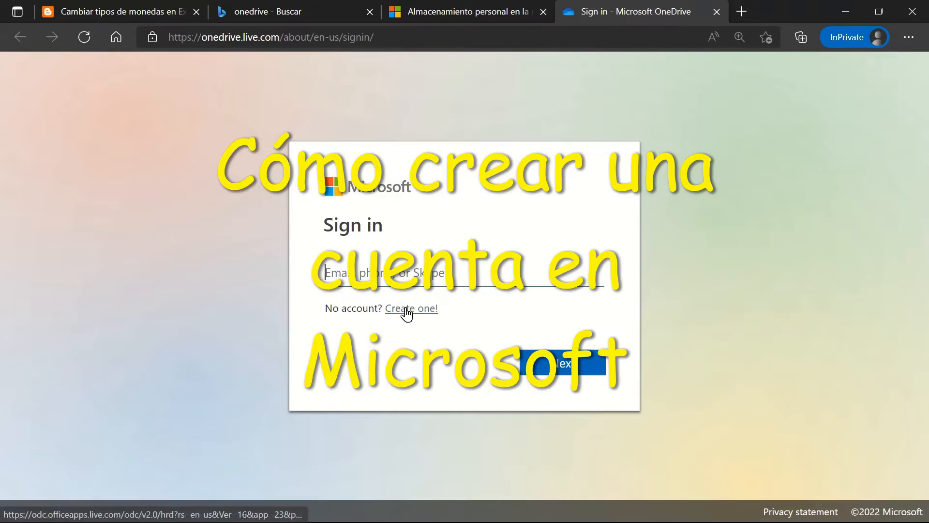
pyautogui.click(408, 312)
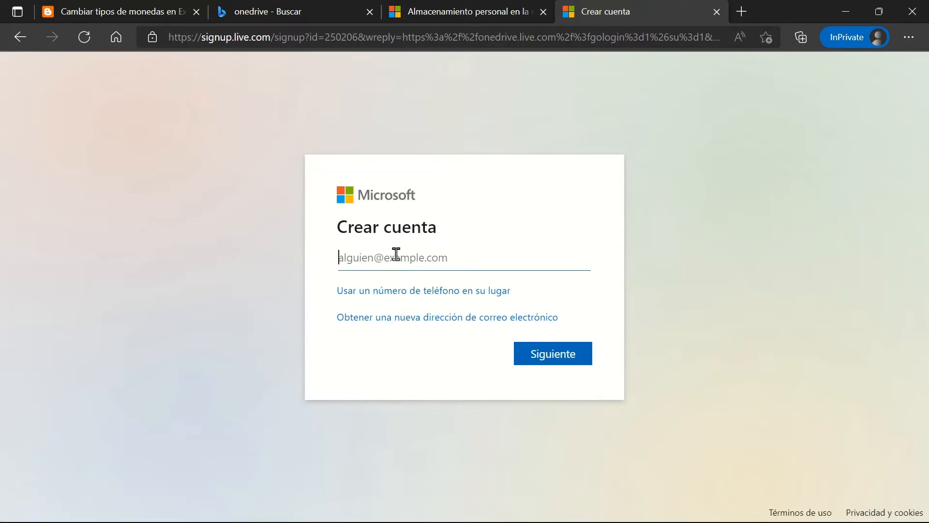
pyautogui.click(407, 320)
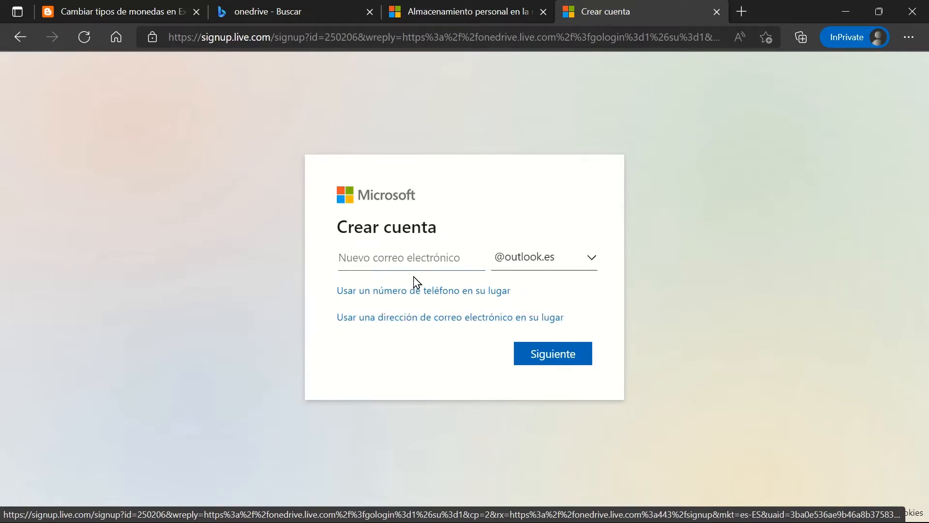
pyautogui.click(587, 266)
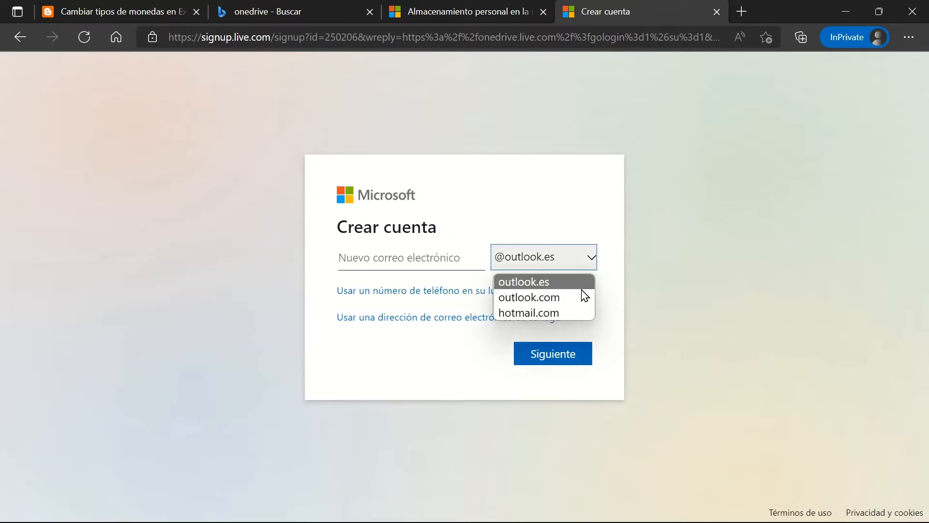
pyautogui.click(460, 342)
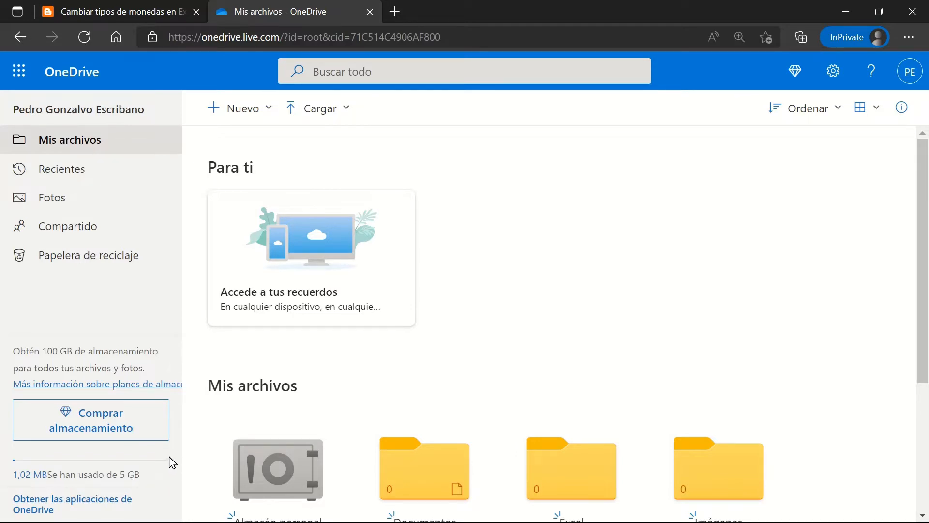
# - Upload the file Cambiar Monedas - PW2.xlsx from Descargas into the Excel folder of Mis archivos
pyautogui.scroll(-1, 387, 464)
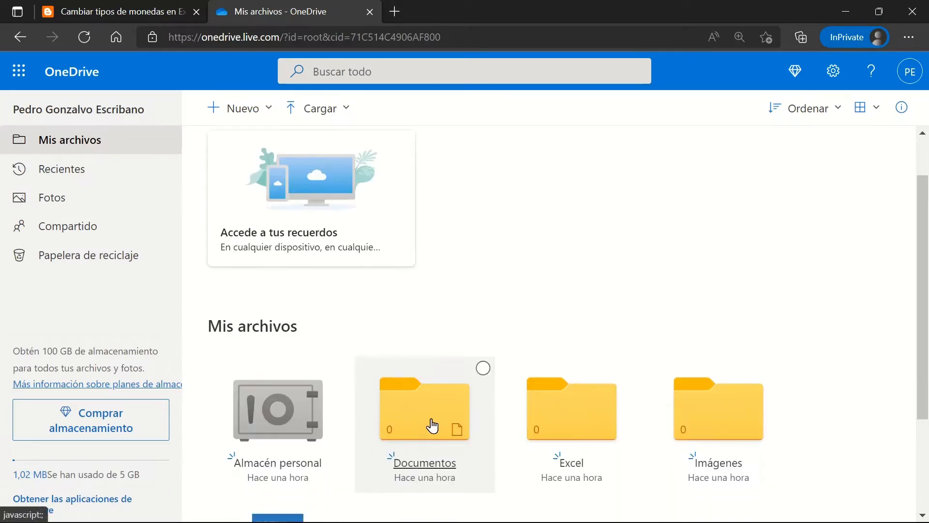
pyautogui.click(557, 417)
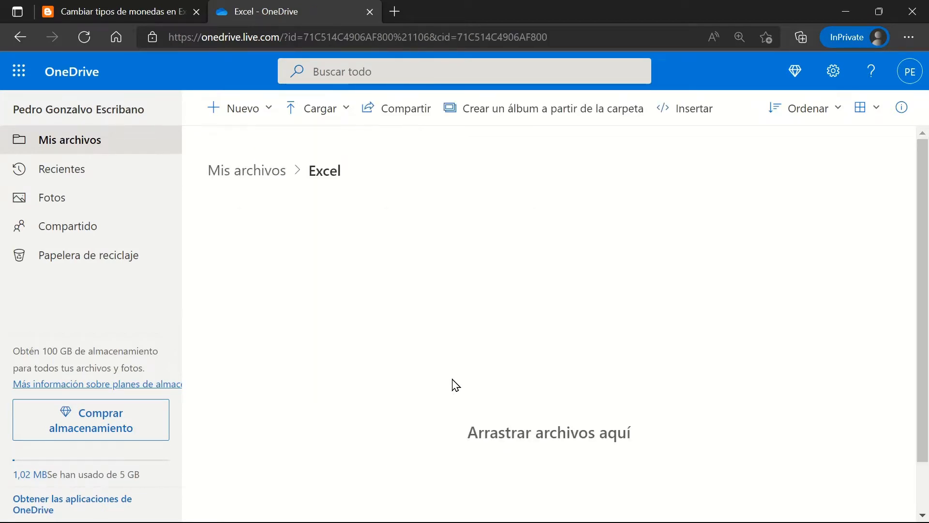
pyautogui.click(342, 111)
pyautogui.click(313, 146)
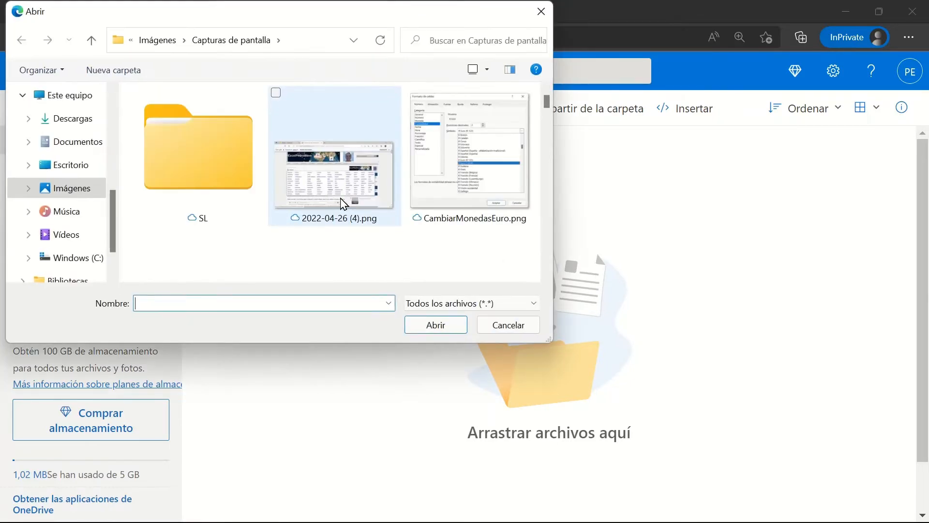
pyautogui.click(75, 120)
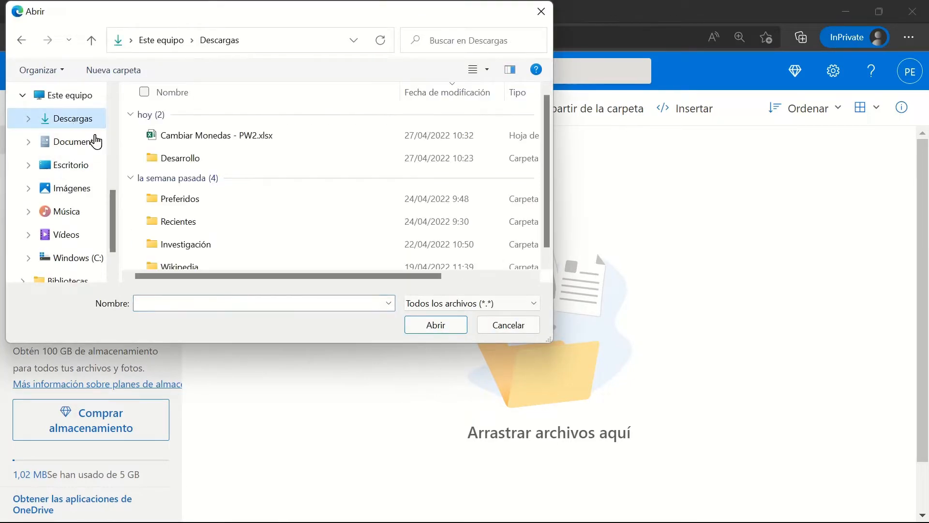
pyautogui.click(212, 138)
pyautogui.doubleClick(212, 138)
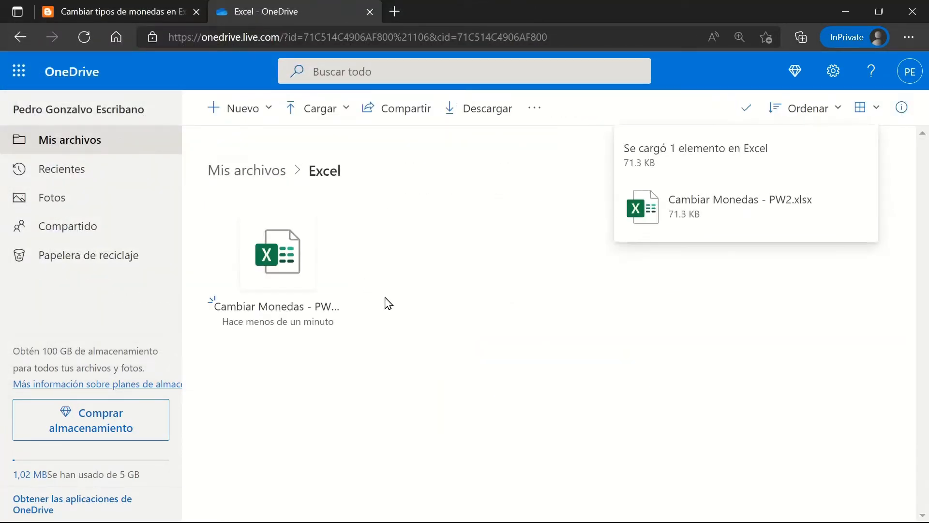
# - Open the uploaded Cambiar Monedas - PW2 workbook and view its editing mode options
pyautogui.click(293, 263)
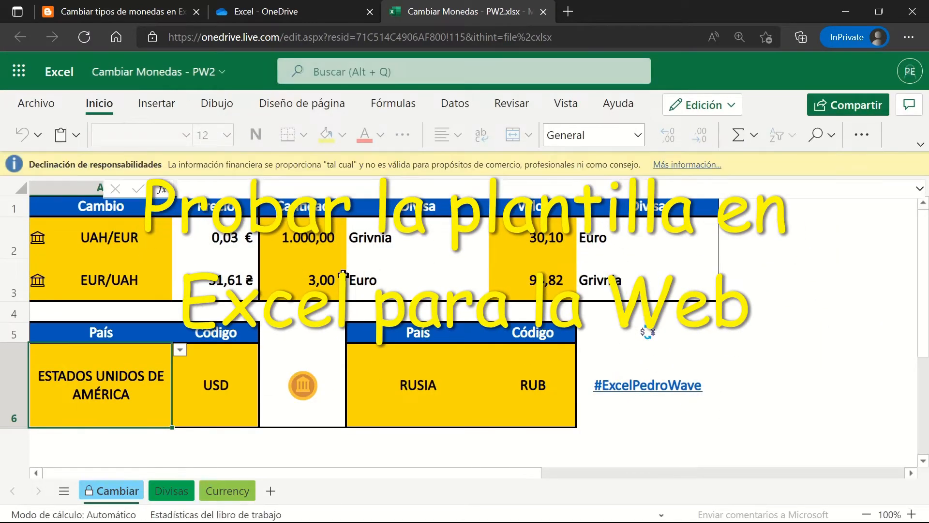
pyautogui.click(734, 106)
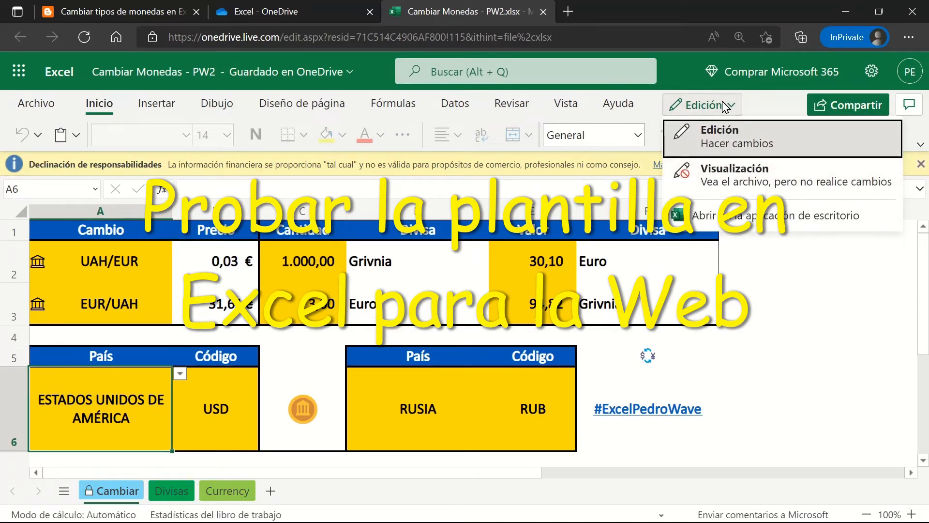
pyautogui.click(726, 105)
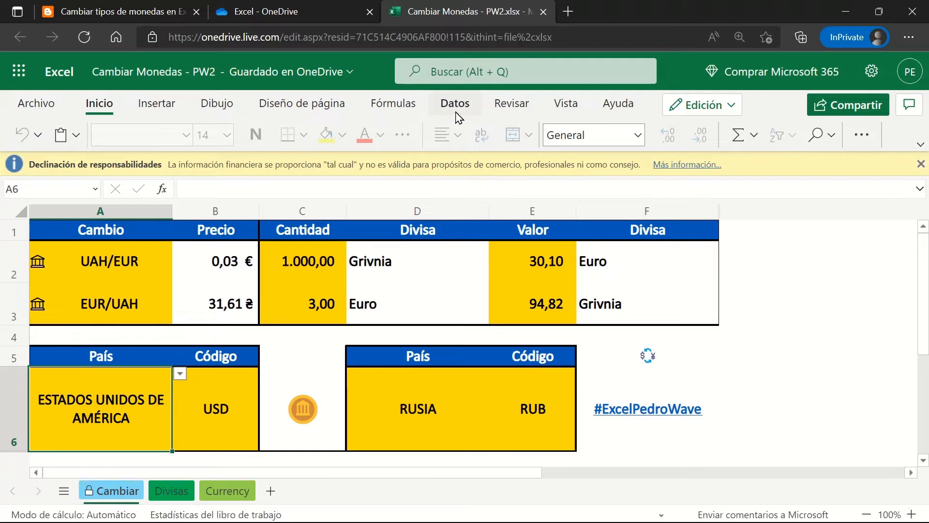
# - Turn off sheet protection for the Cambiar sheet and dismiss the financial disclaimer
pyautogui.click(508, 104)
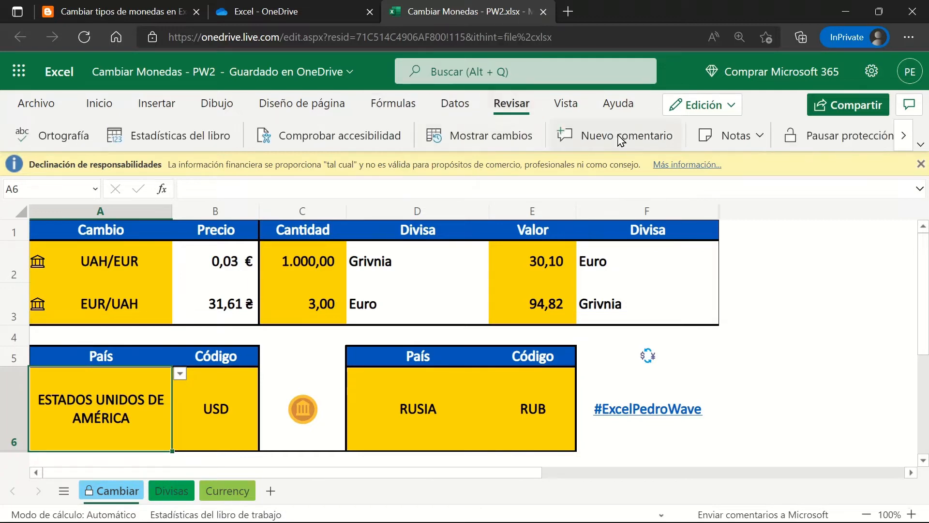
pyautogui.click(903, 136)
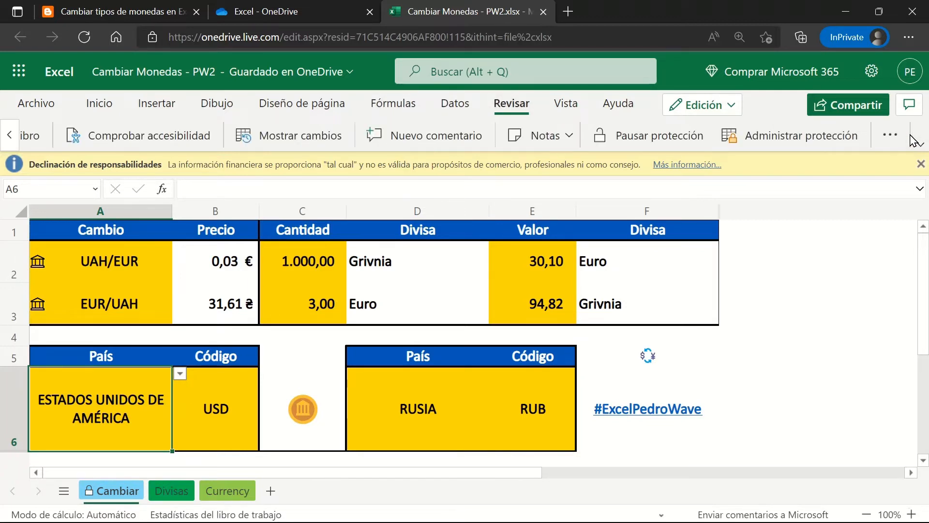
pyautogui.click(826, 136)
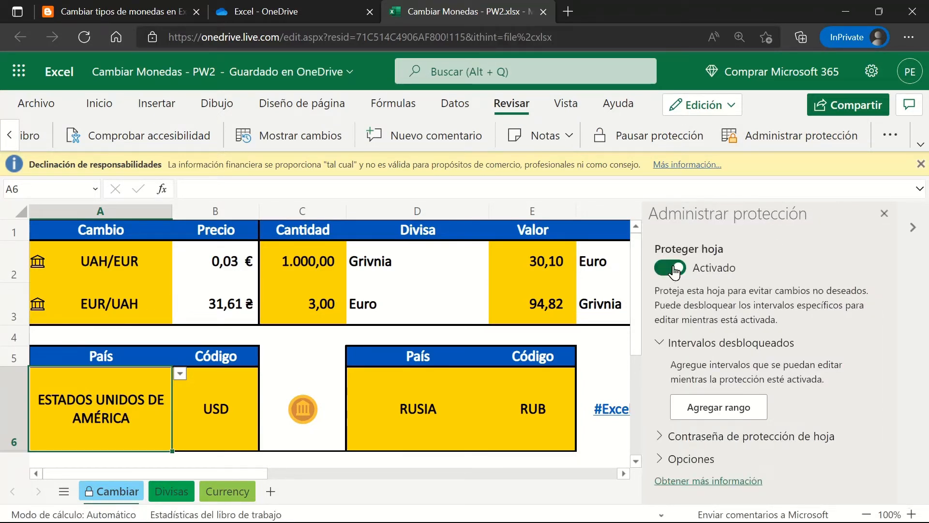
pyautogui.click(670, 268)
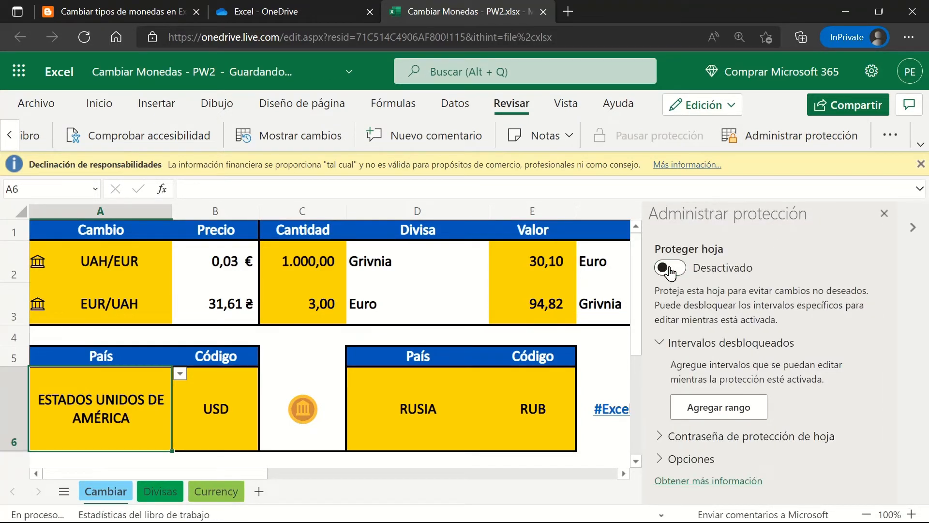
pyautogui.click(886, 214)
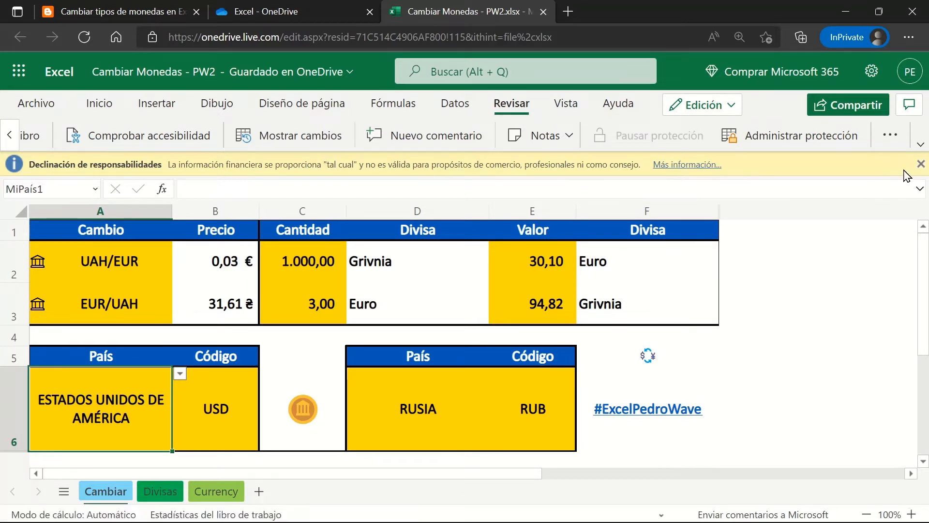
pyautogui.click(921, 164)
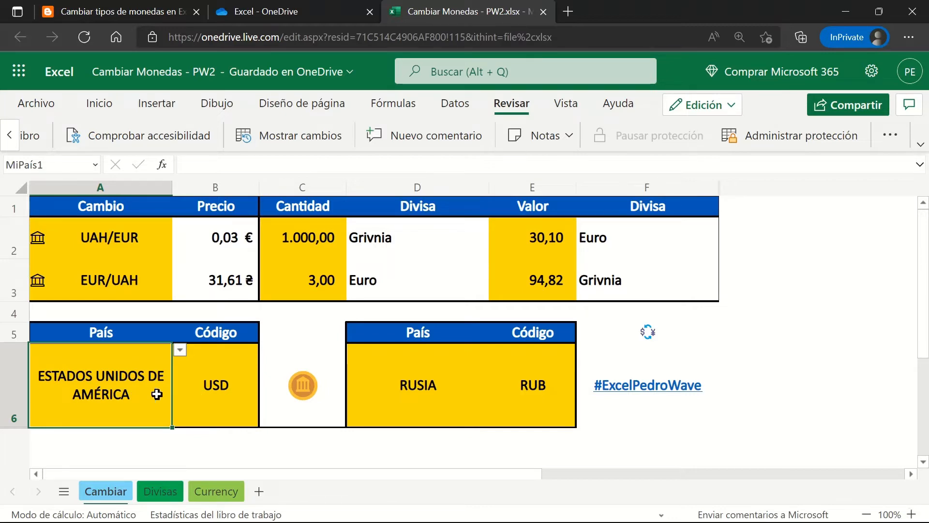
# - Change the currency pair in cell A2 to USD/RUB
pyautogui.click(122, 240)
pyautogui.click(236, 165)
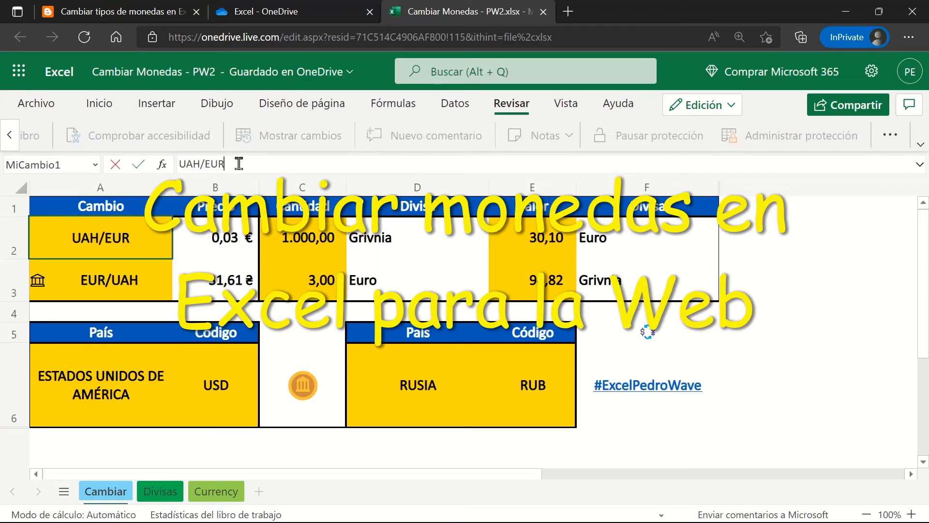
pyautogui.press('BackSpace')
pyautogui.press('BackSpace')
pyautogui.press('BackSpace')
pyautogui.press('BackSpace')
pyautogui.press('BackSpace')
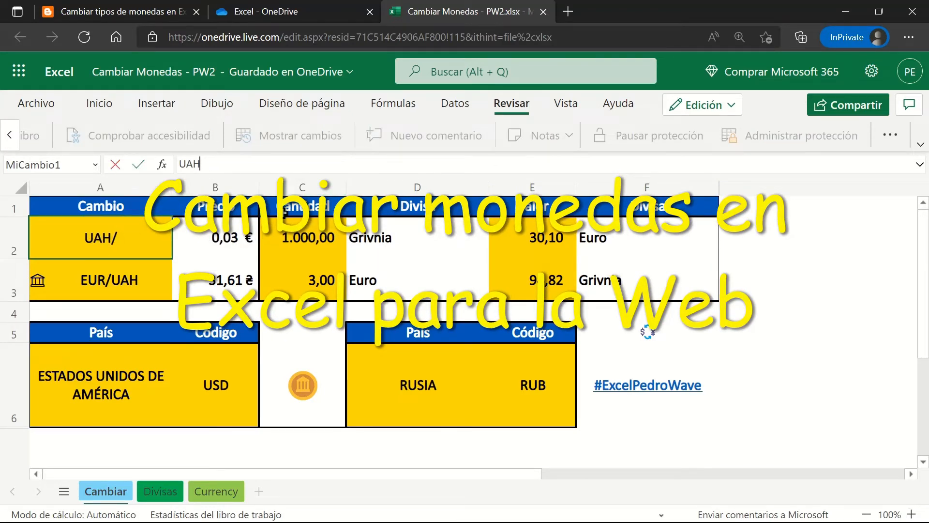
pyautogui.write('S')
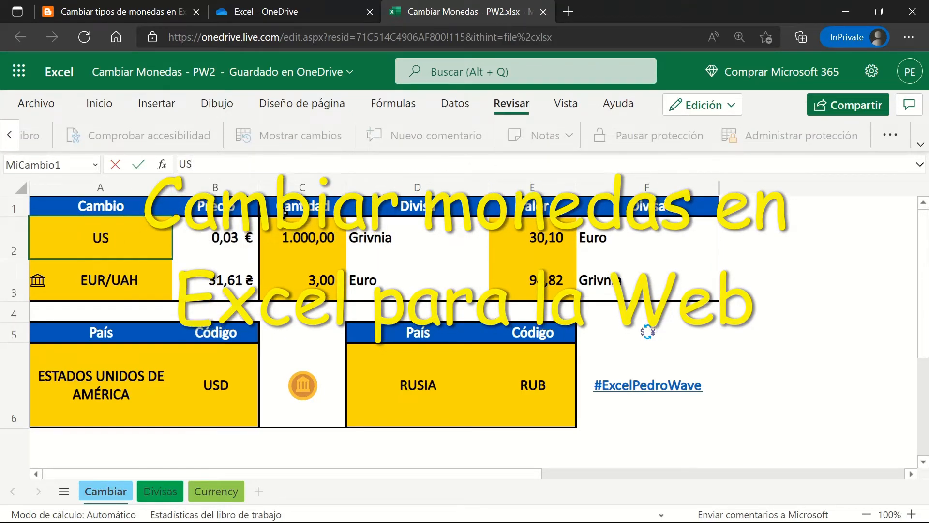
pyautogui.write('D/')
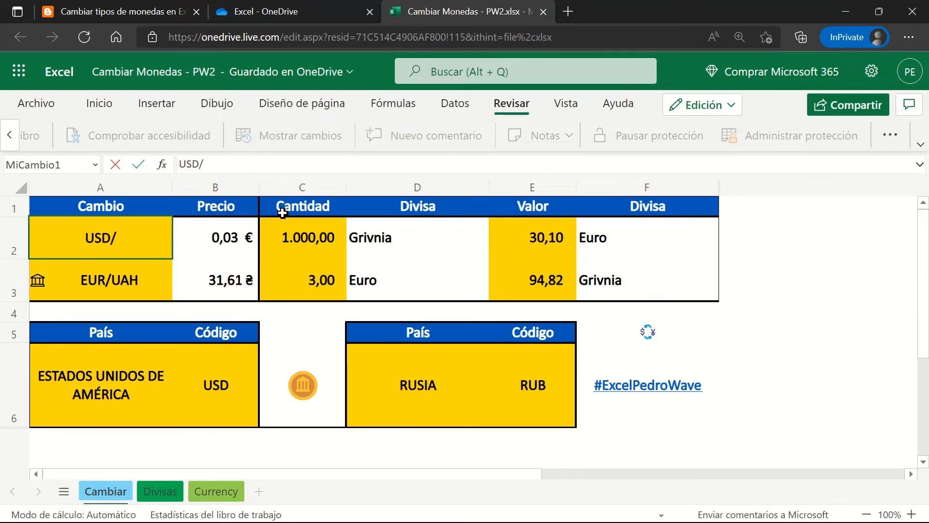
pyautogui.write('RUB')
pyautogui.press('Return')
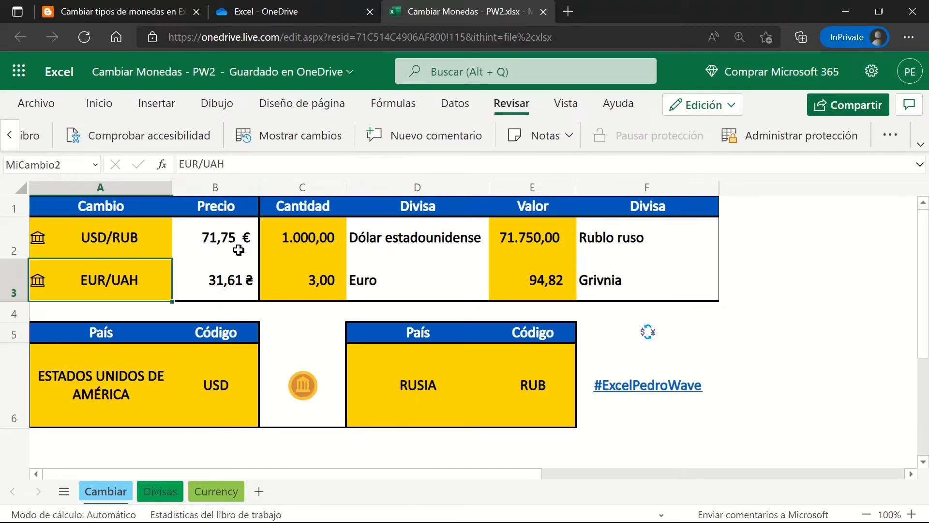
# - Set the Cantidad for Dólar estadounidense in C2 to 1
pyautogui.click(289, 245)
pyautogui.write('1')
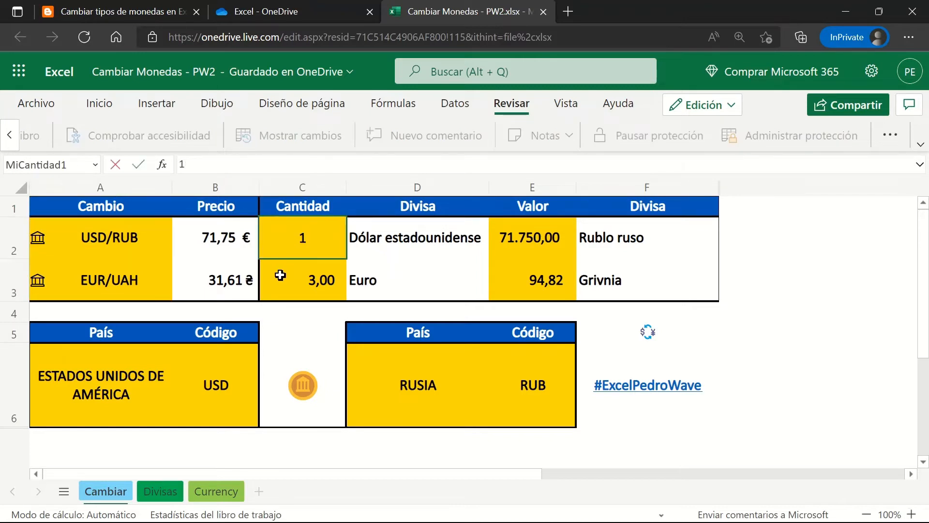
pyautogui.click(280, 276)
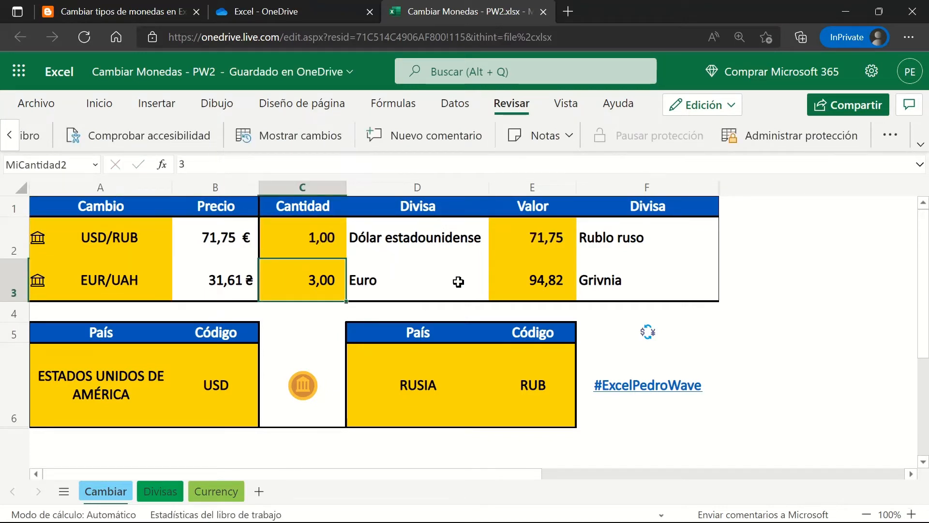
# - Set the accounting currency symbol of the USD/RUB price in B2 to ₽ Ruso
pyautogui.click(243, 240)
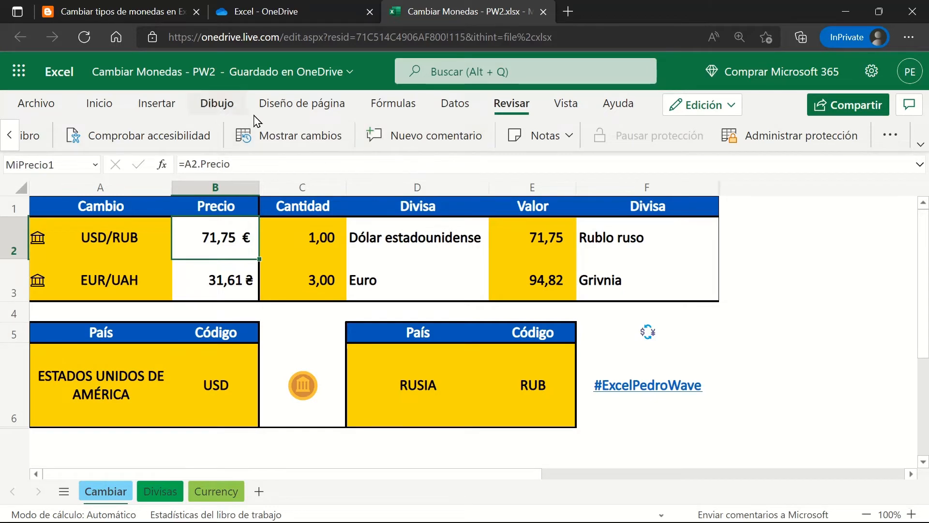
pyautogui.click(99, 103)
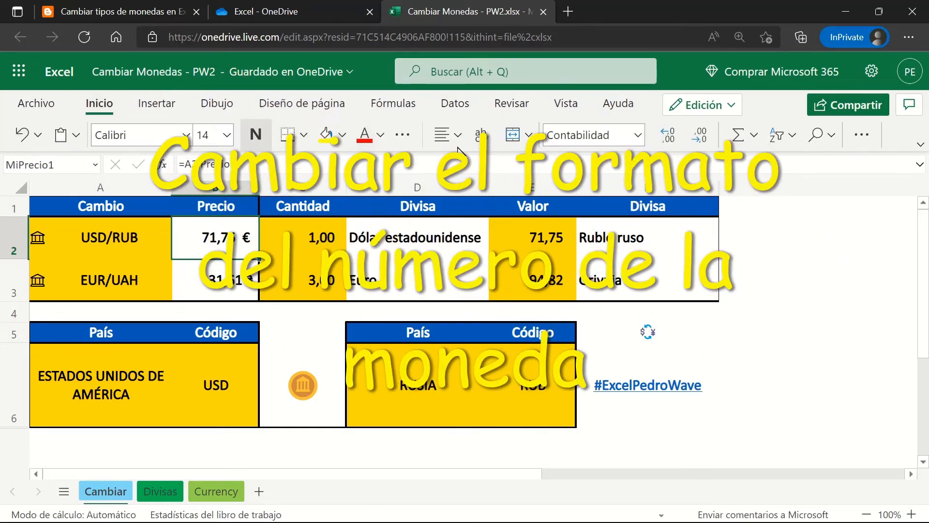
pyautogui.click(639, 135)
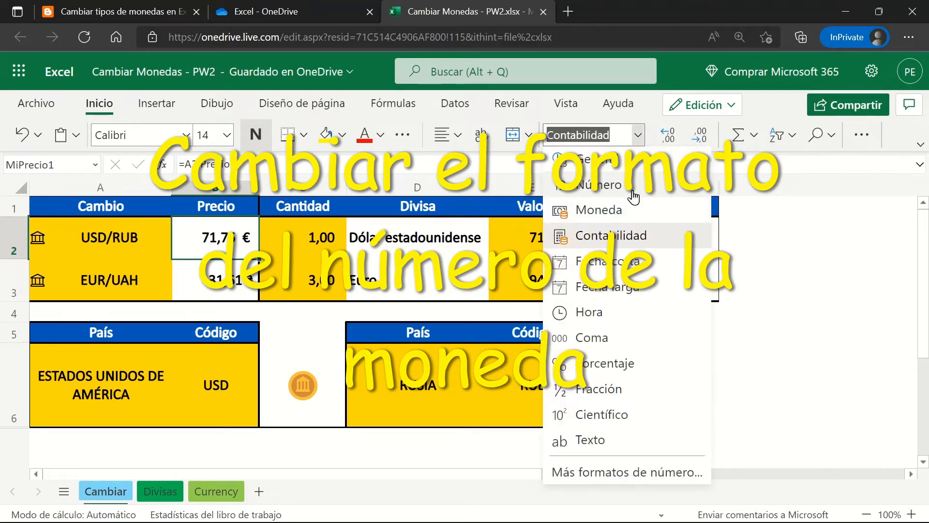
pyautogui.click(604, 469)
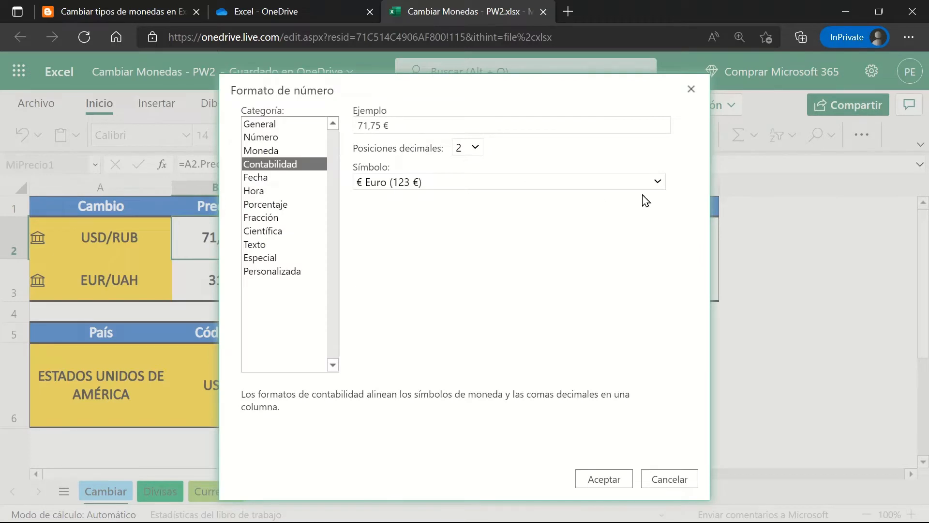
pyautogui.click(658, 185)
pyautogui.scroll(10, 567, 251)
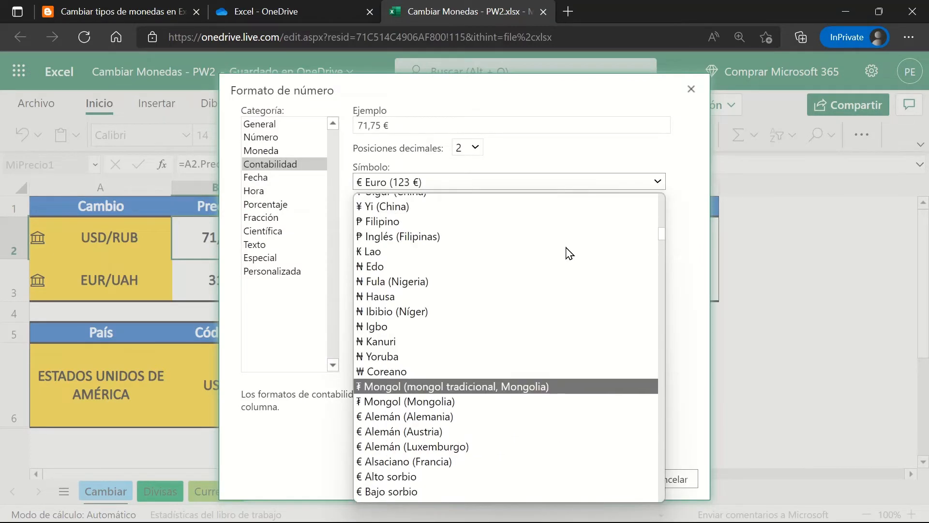
pyautogui.scroll(15, 569, 253)
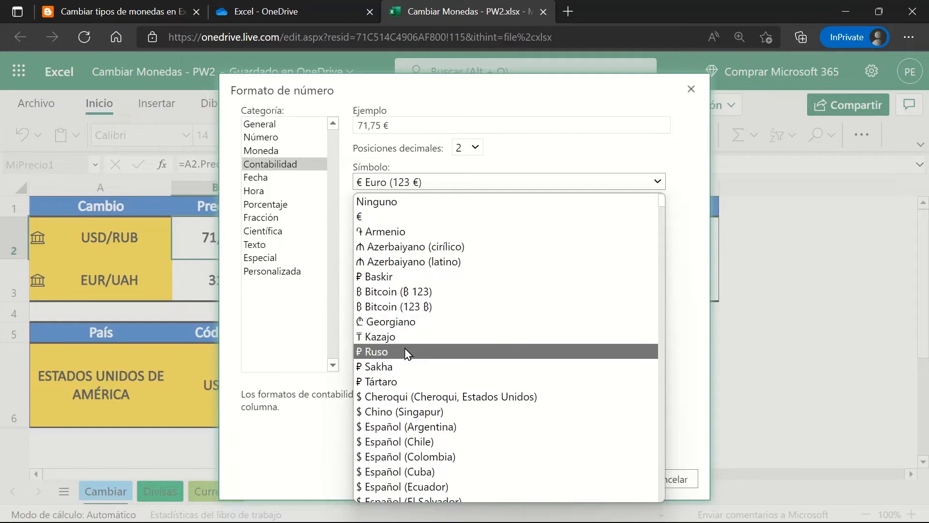
pyautogui.click(401, 353)
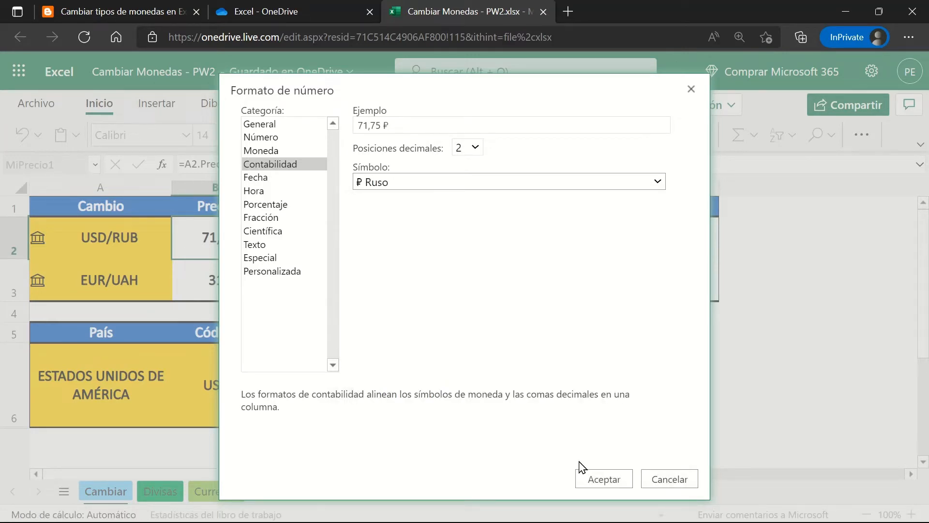
pyautogui.click(613, 480)
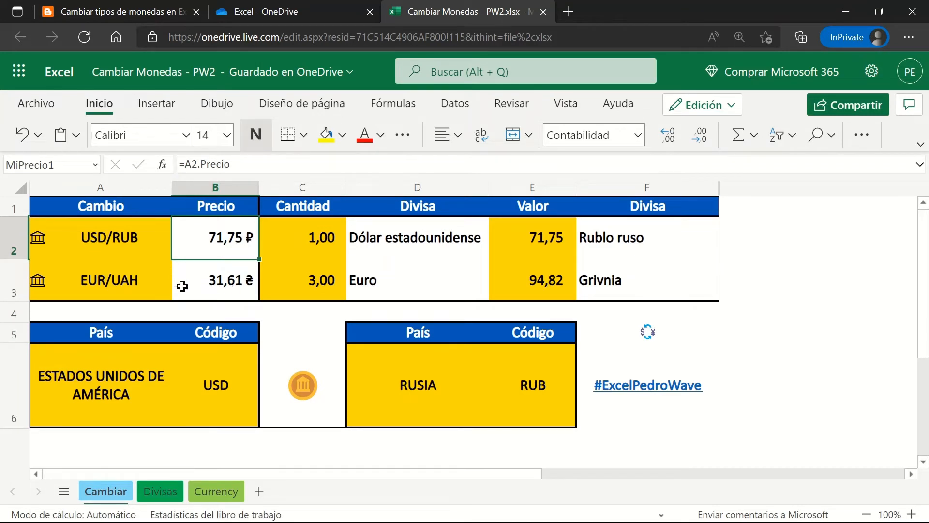
# - Change the currency pair in cell A3 to RUB/USD
pyautogui.click(145, 286)
pyautogui.click(228, 165)
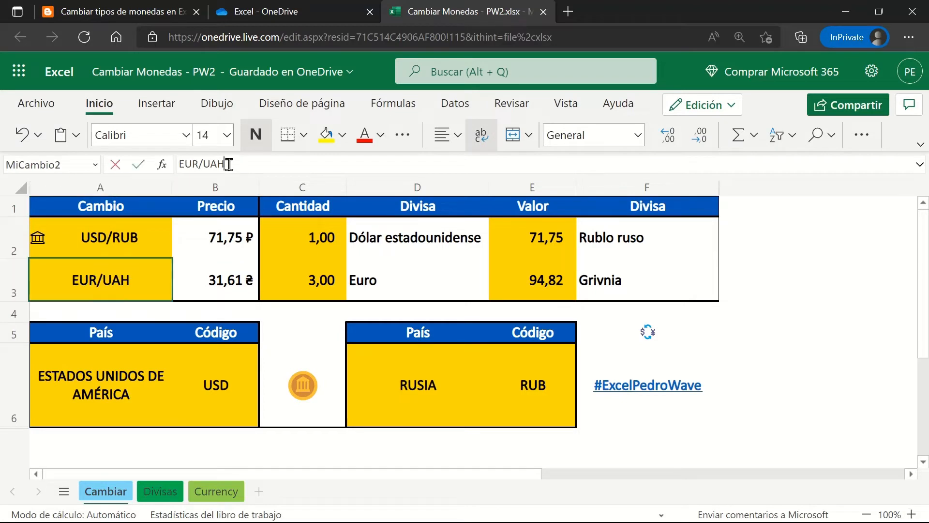
pyautogui.moveTo(229, 164); pyautogui.dragTo(180, 178)
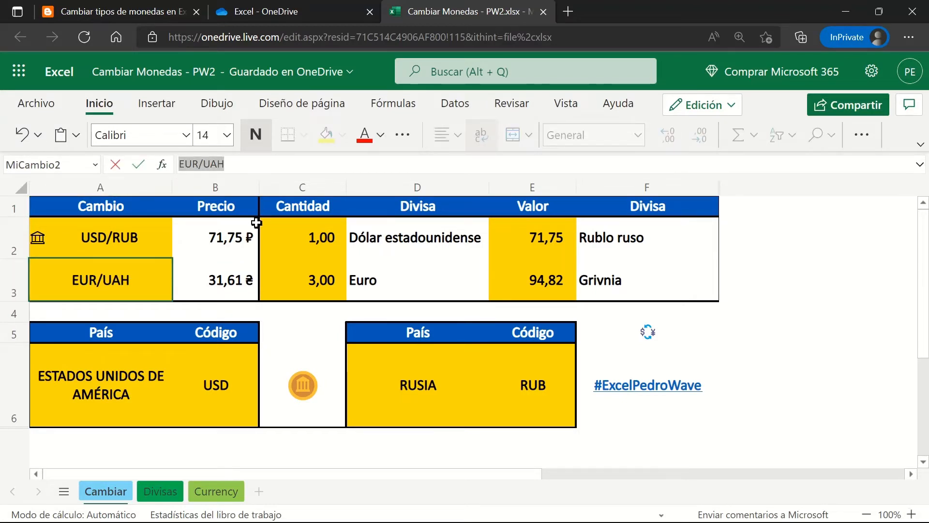
pyautogui.write('RUB')
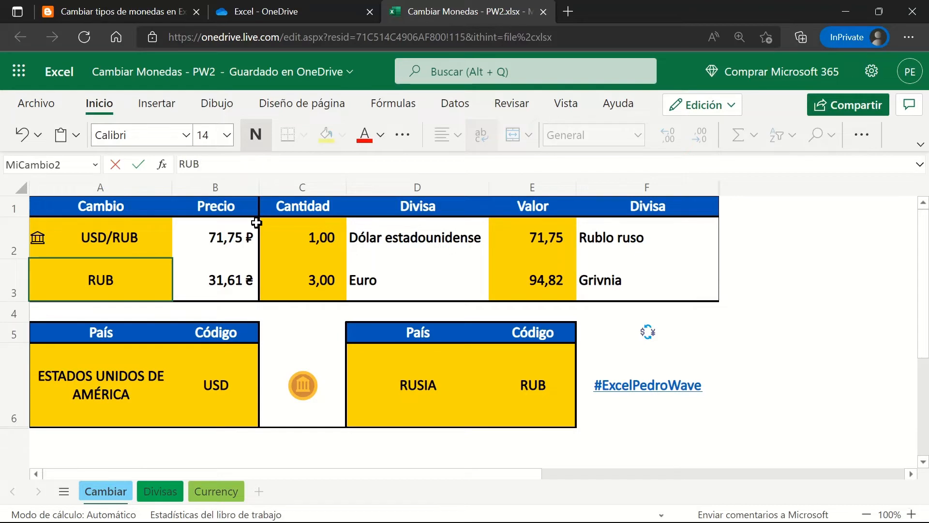
pyautogui.write('/u')
pyautogui.press('BackSpace')
pyautogui.write('USD')
pyautogui.press('Return')
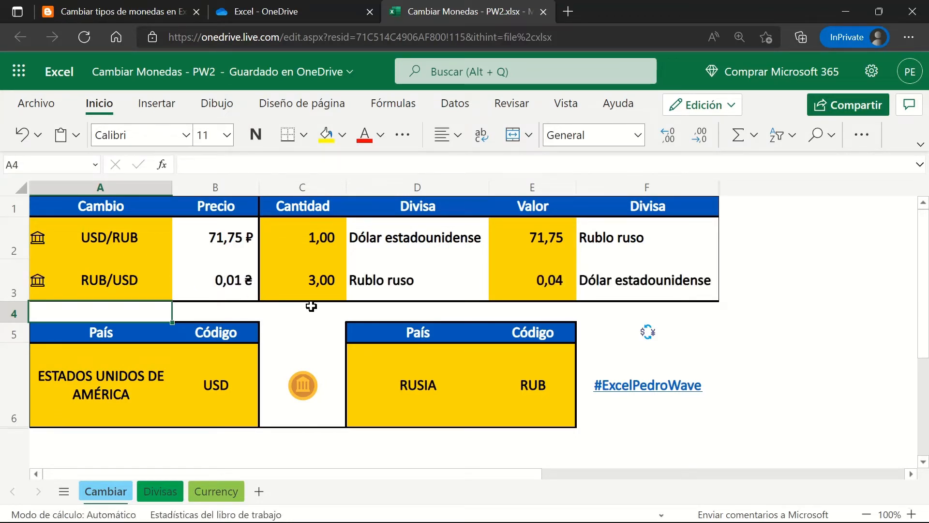
# - Set the Cantidad for Rublo ruso in C3 to 100
pyautogui.click(337, 289)
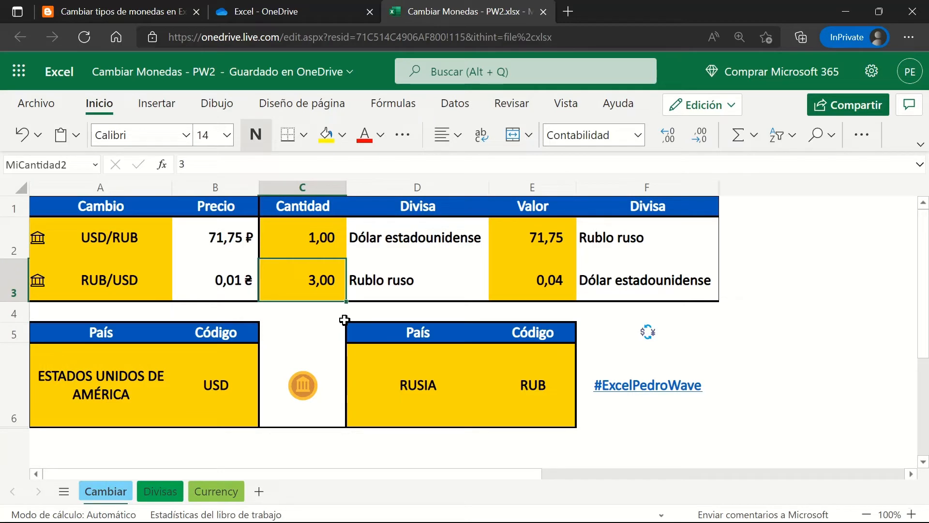
pyautogui.write('100')
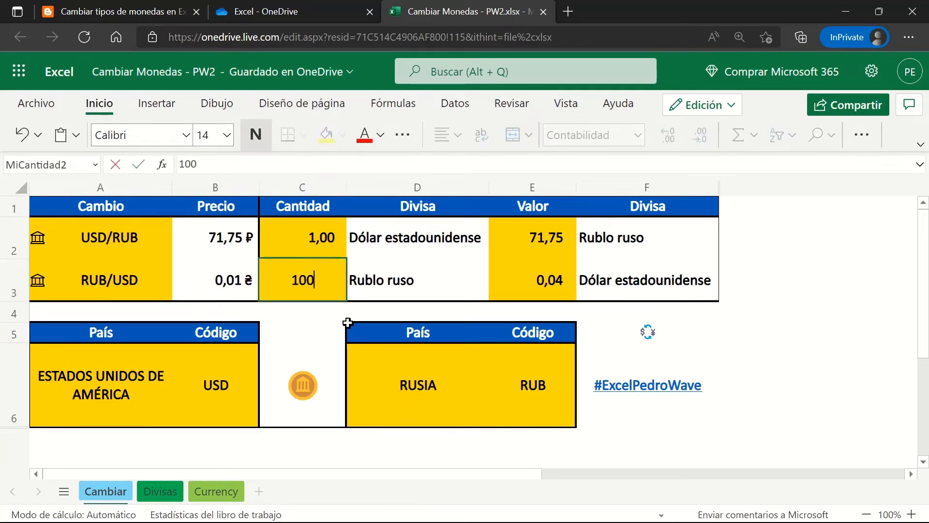
pyautogui.press('Return')
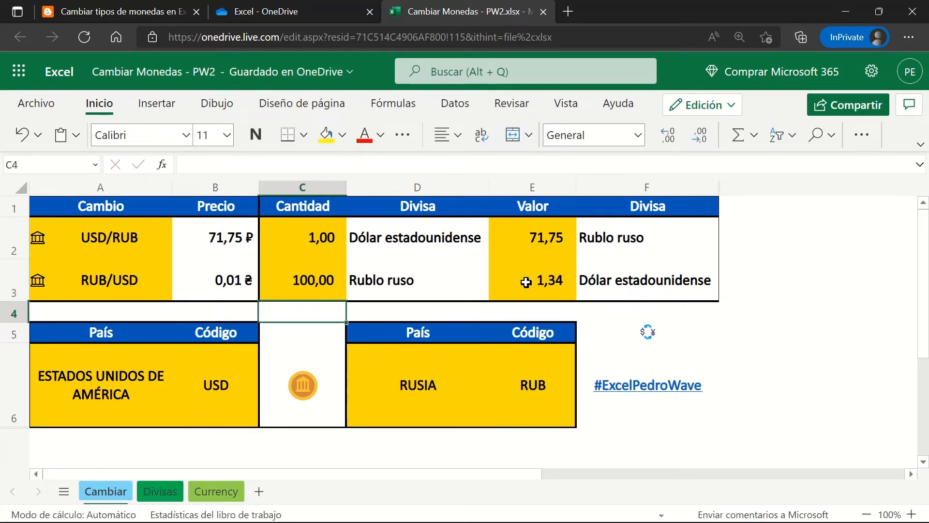
# - Set the accounting currency symbol of the RUB/USD price in B3 to $ Inglés (Estados Unidos)
pyautogui.click(238, 284)
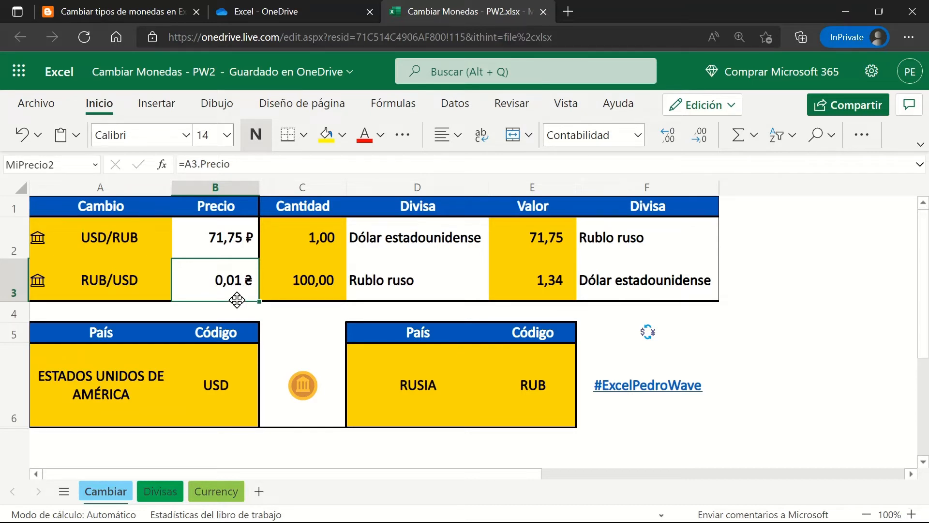
pyautogui.click(631, 135)
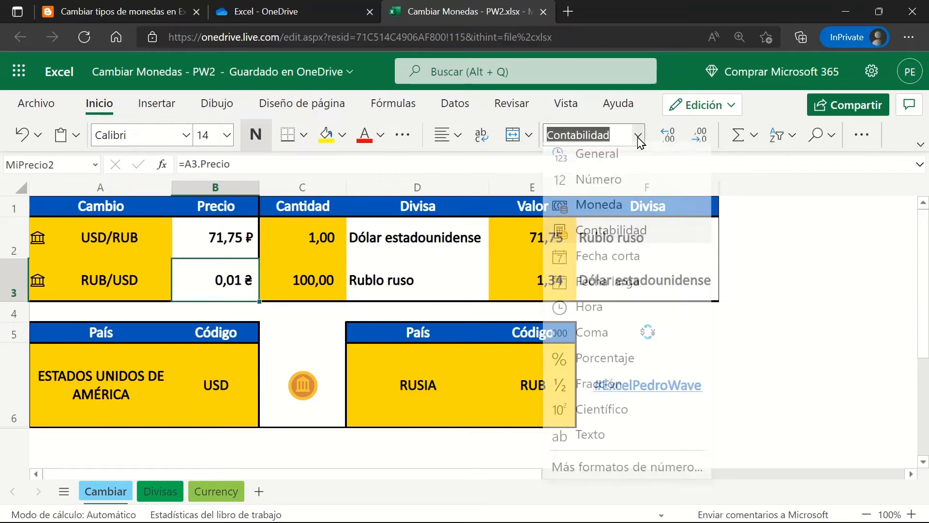
pyautogui.click(624, 471)
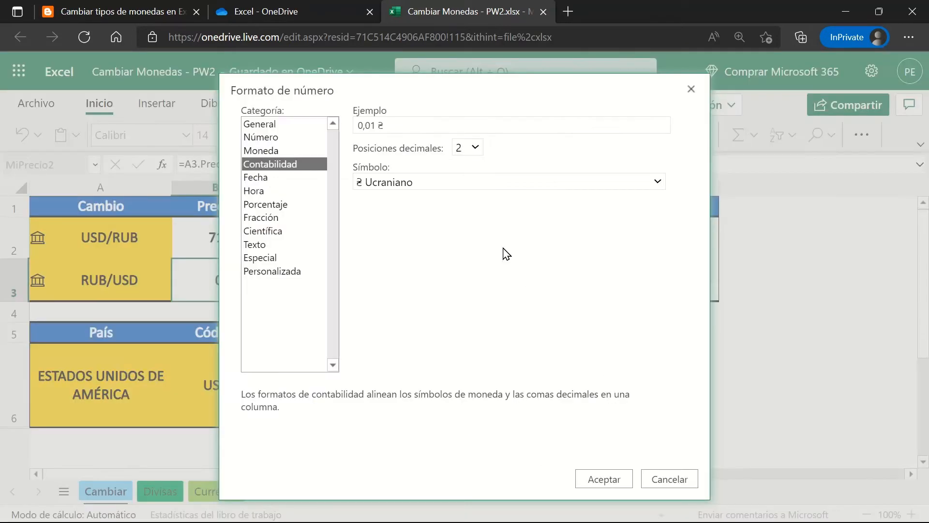
pyautogui.click(659, 183)
pyautogui.moveTo(665, 267); pyautogui.dragTo(663, 201)
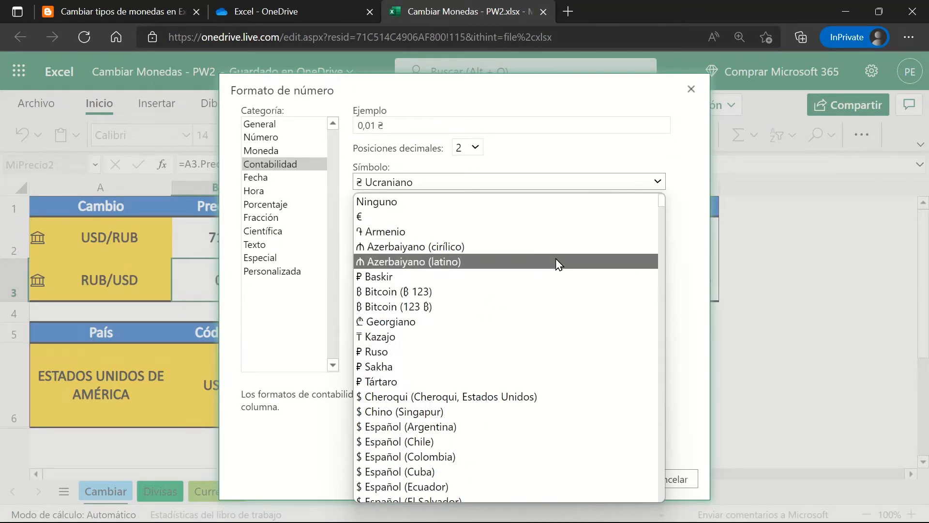
pyautogui.scroll(-9, 559, 264)
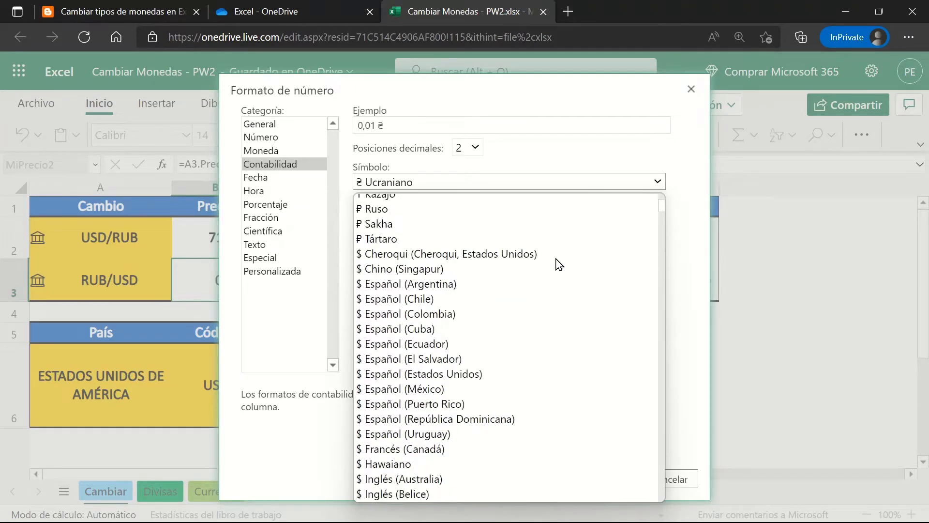
pyautogui.scroll(-3, 558, 267)
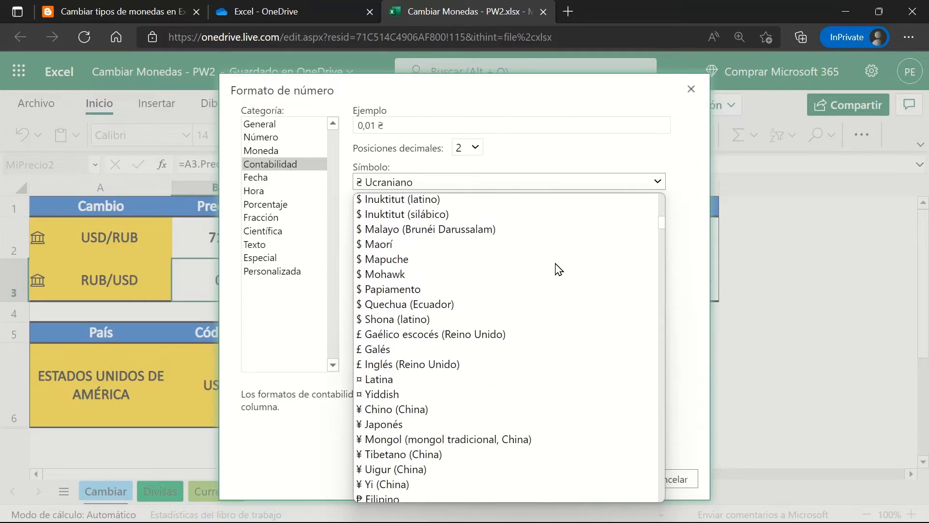
pyautogui.scroll(2, 557, 270)
pyautogui.scroll(1, 500, 274)
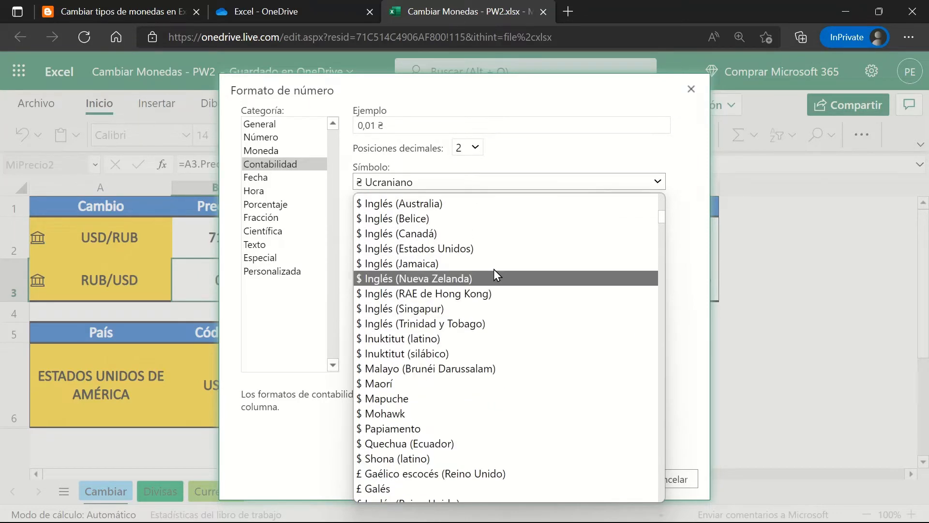
pyautogui.click(481, 253)
pyautogui.click(610, 475)
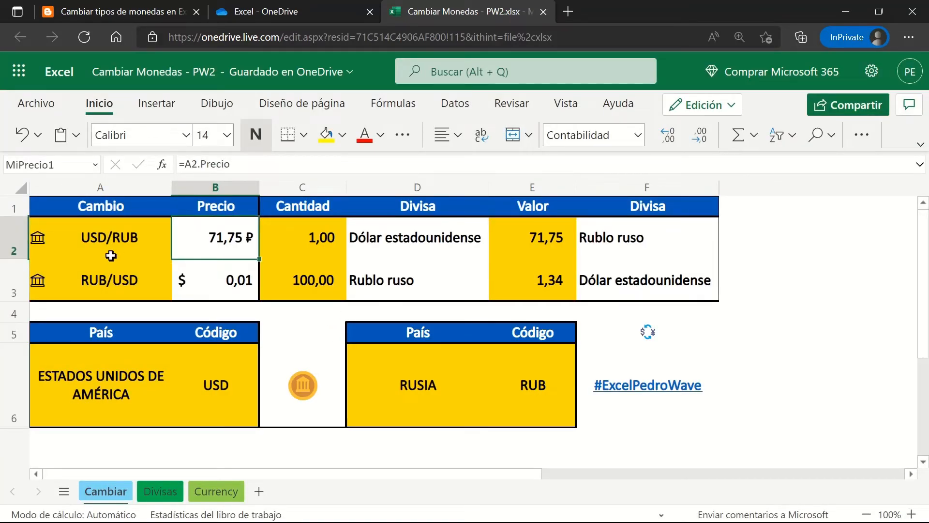
# - Add a new blank sheet after Cambiar and widen its column A
pyautogui.click(56, 242)
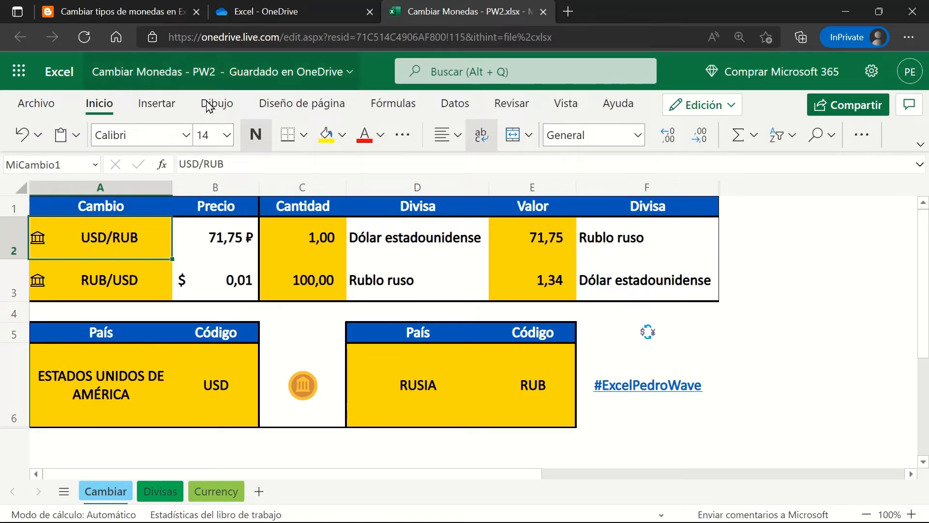
pyautogui.click(460, 105)
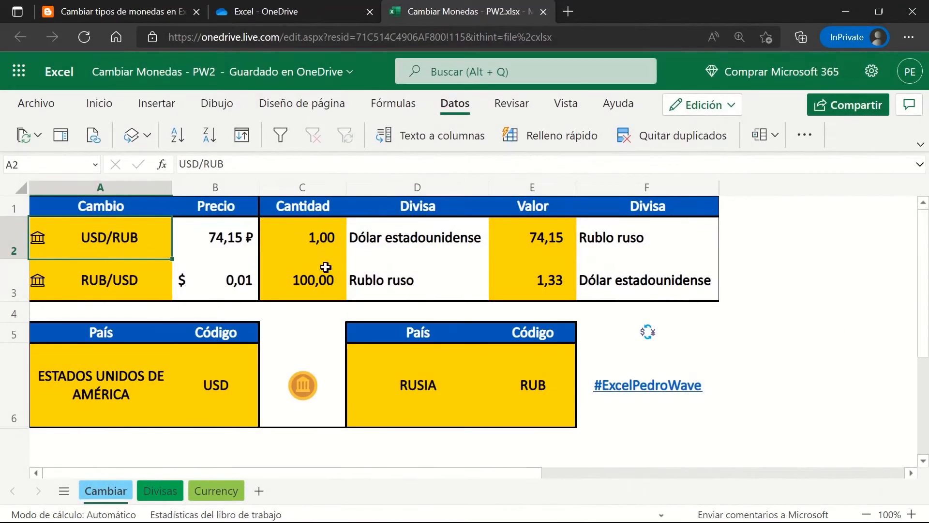
pyautogui.click(259, 491)
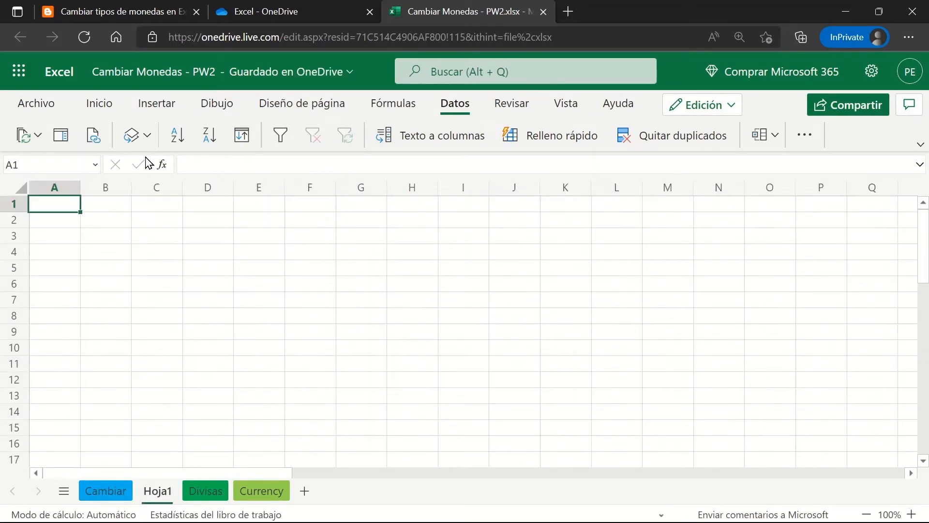
pyautogui.moveTo(74, 189); pyautogui.dragTo(150, 193)
# - Try to convert the empty cell A1 to the Cotizaciones data type and dismiss the explanatory notice
pyautogui.click(148, 141)
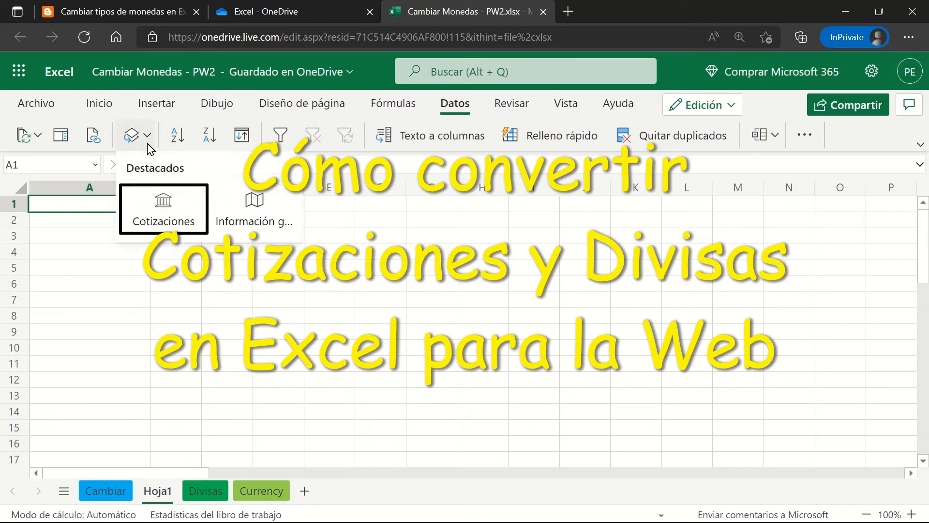
pyautogui.click(167, 222)
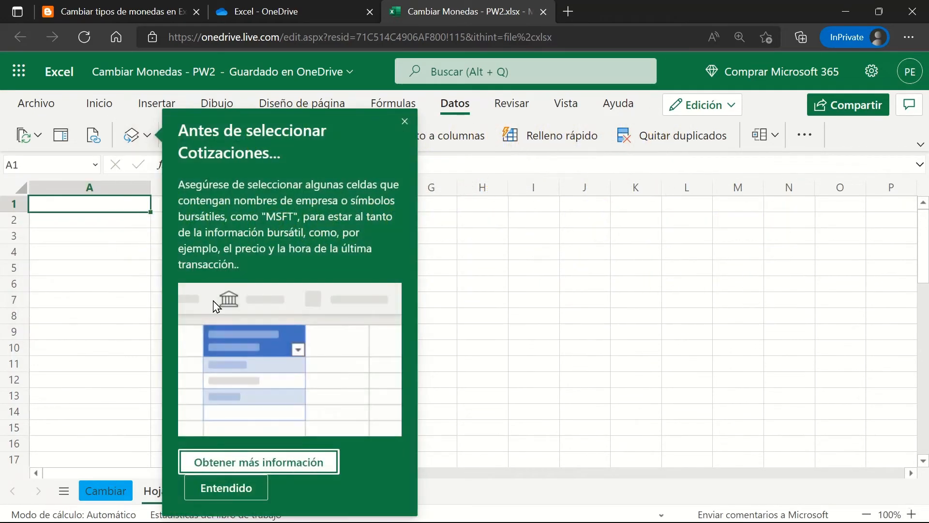
pyautogui.click(236, 486)
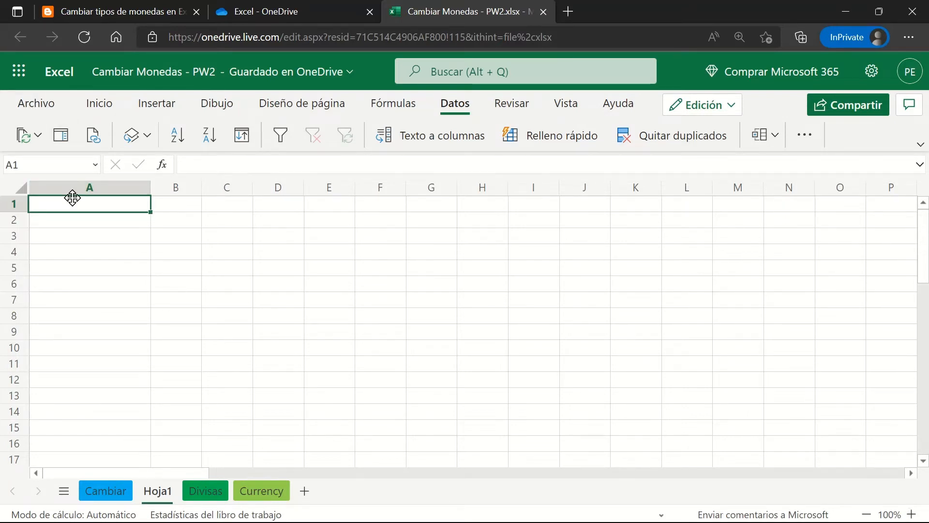
# - Enter USD/EUR in cell A1 of the new sheet and convert it to the Cotizaciones data type
pyautogui.write('USD')
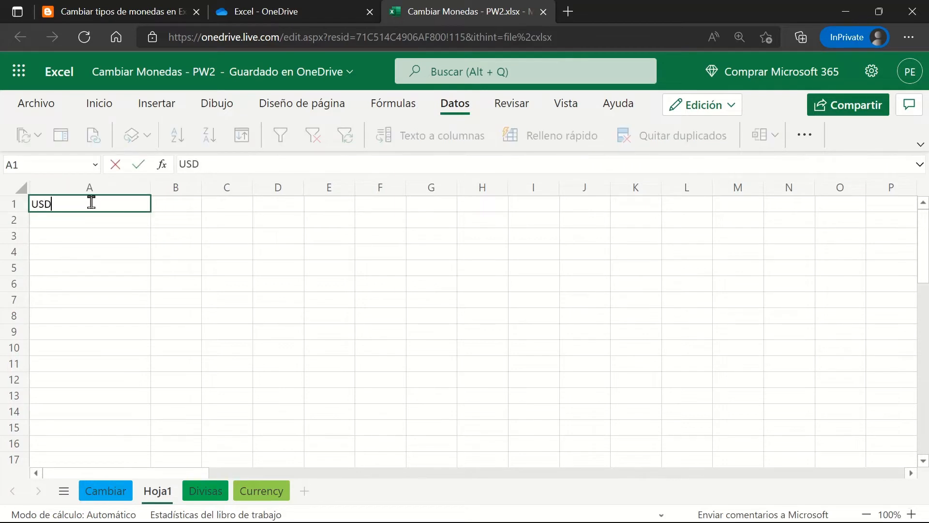
pyautogui.write('/EUR')
pyautogui.press('Return')
pyautogui.click(85, 200)
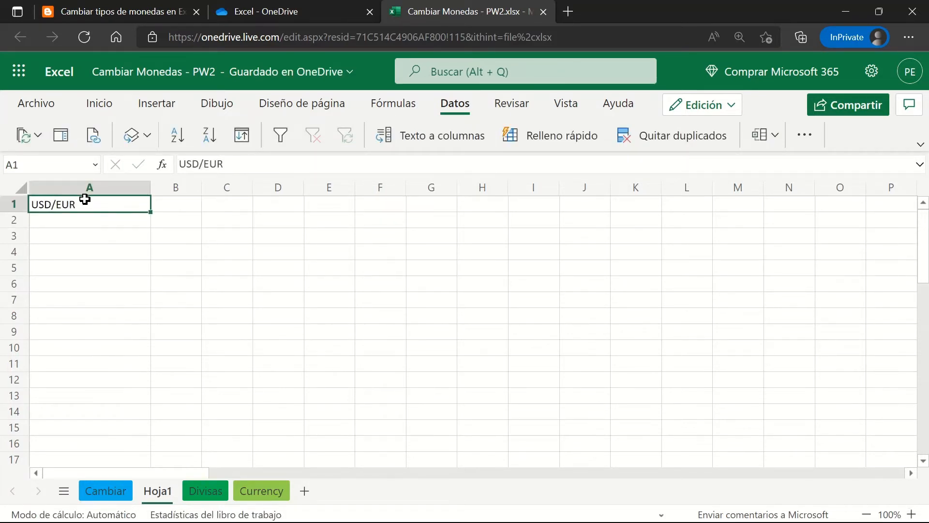
pyautogui.click(147, 135)
pyautogui.click(170, 208)
# - View the data card of the USD/EUR quote in A1 and close it
pyautogui.click(37, 205)
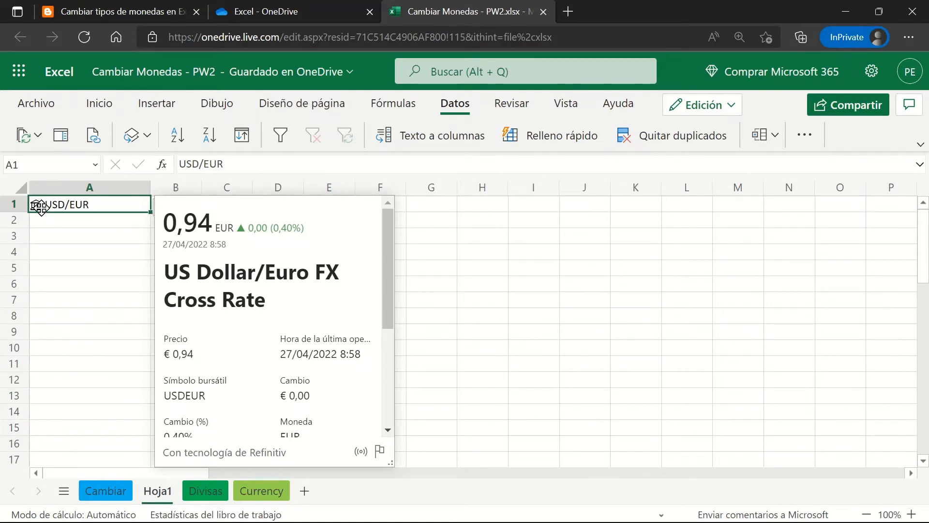
pyautogui.moveTo(234, 275)
pyautogui.click(141, 234)
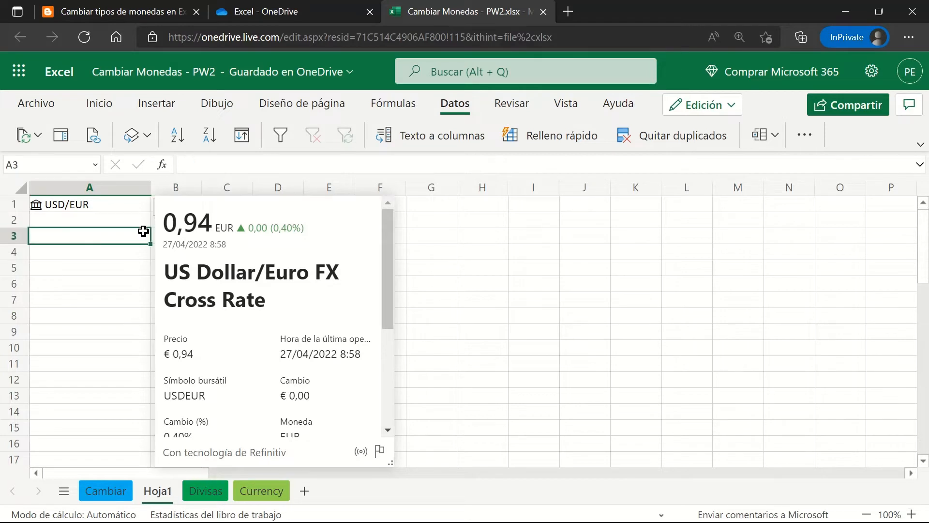
# - Extract the Precio field of the USD/EUR quote in A1 into cell B1 and inspect its formula
pyautogui.click(143, 204)
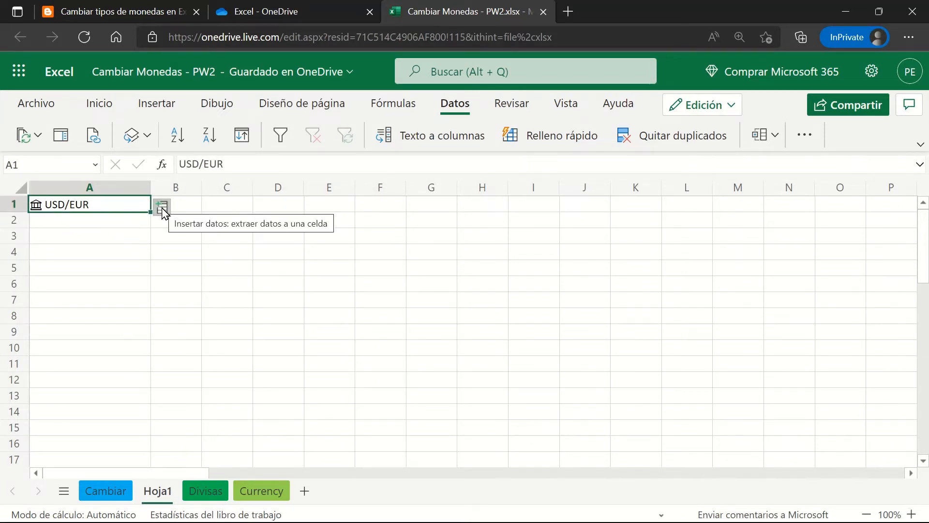
pyautogui.click(163, 209)
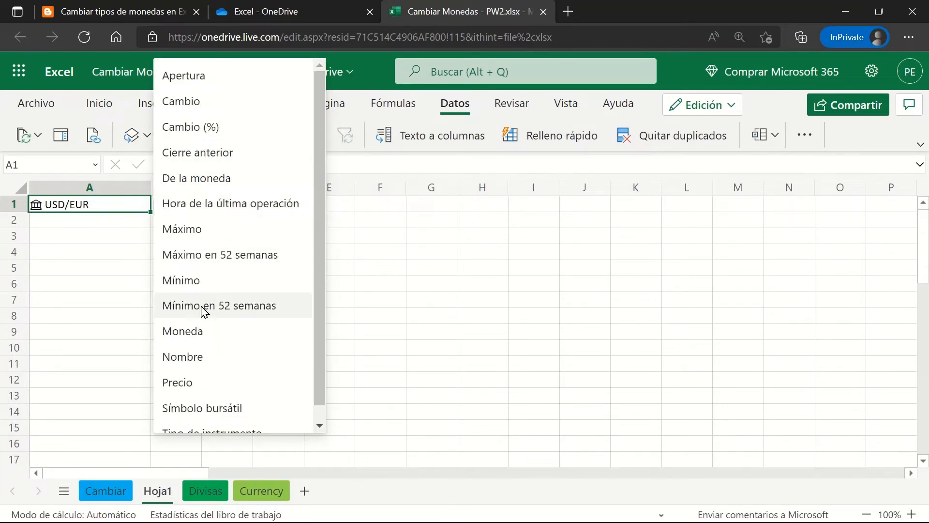
pyautogui.click(196, 384)
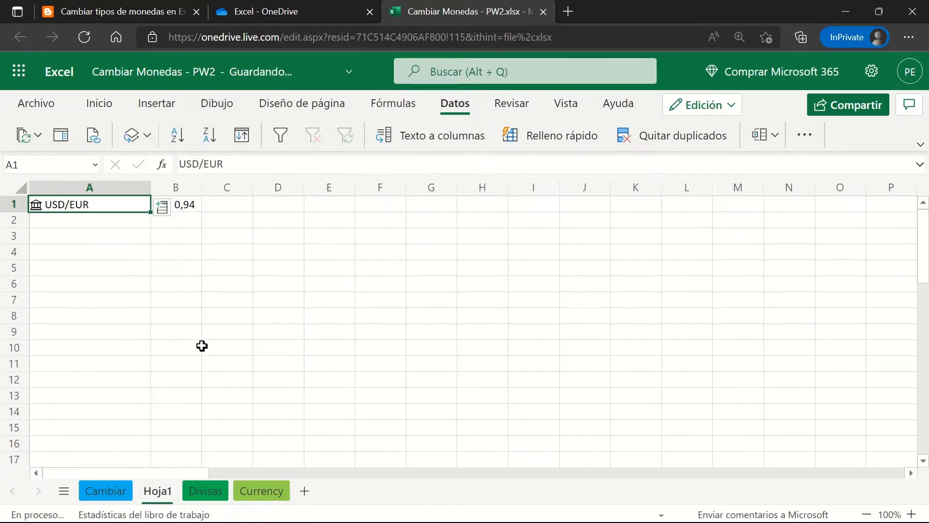
pyautogui.click(203, 238)
pyautogui.click(192, 208)
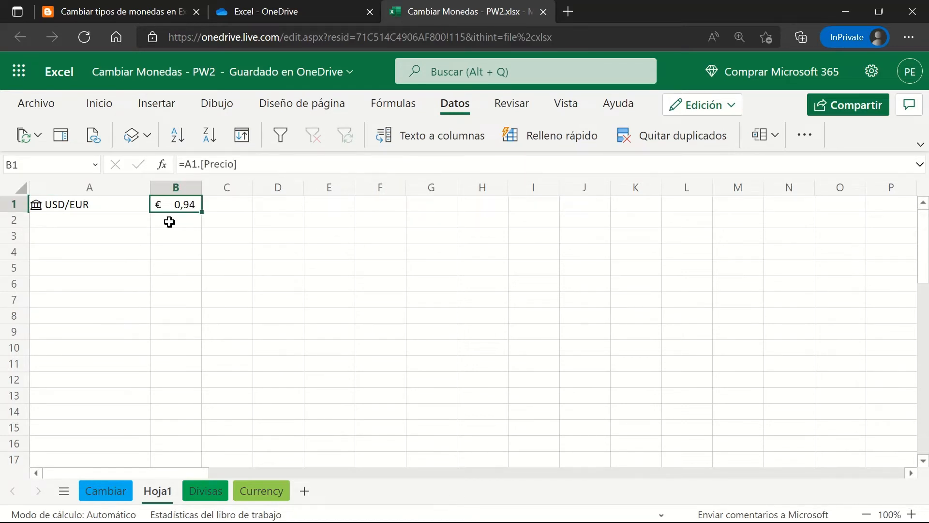
# - Enter EUR/USD in cell A2 and convert it to the Cotizaciones data type
pyautogui.click(121, 222)
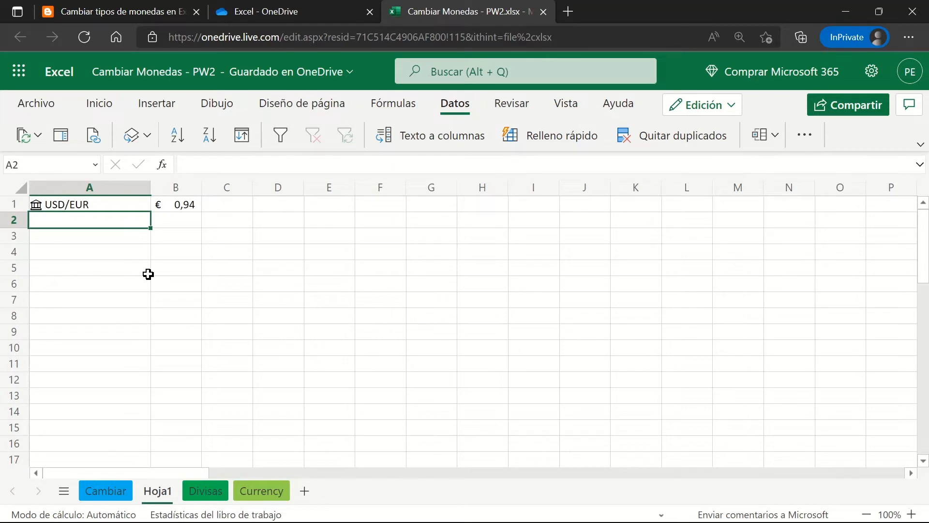
pyautogui.write('EUR(')
pyautogui.hotkey('ctrl', 'Return')
pyautogui.write('/')
pyautogui.press('BackSpace')
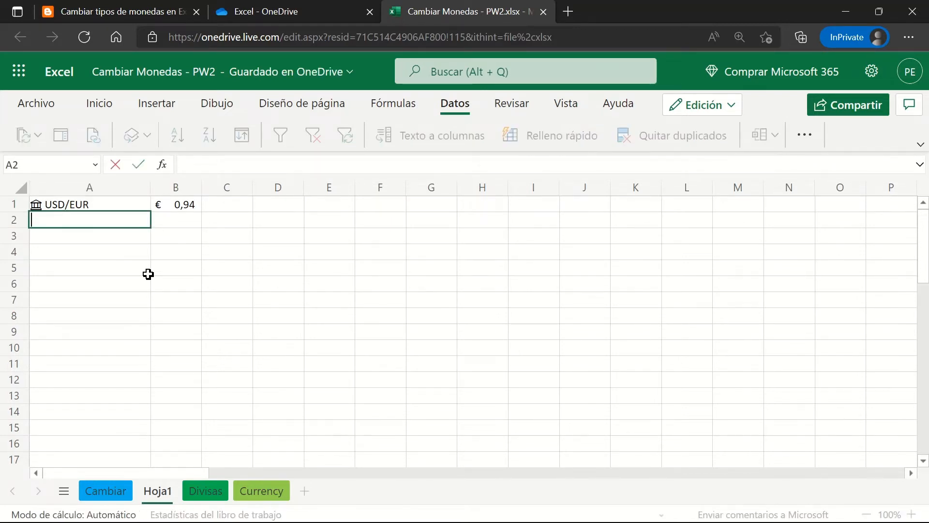
pyautogui.write('EUR/USD')
pyautogui.press('Return')
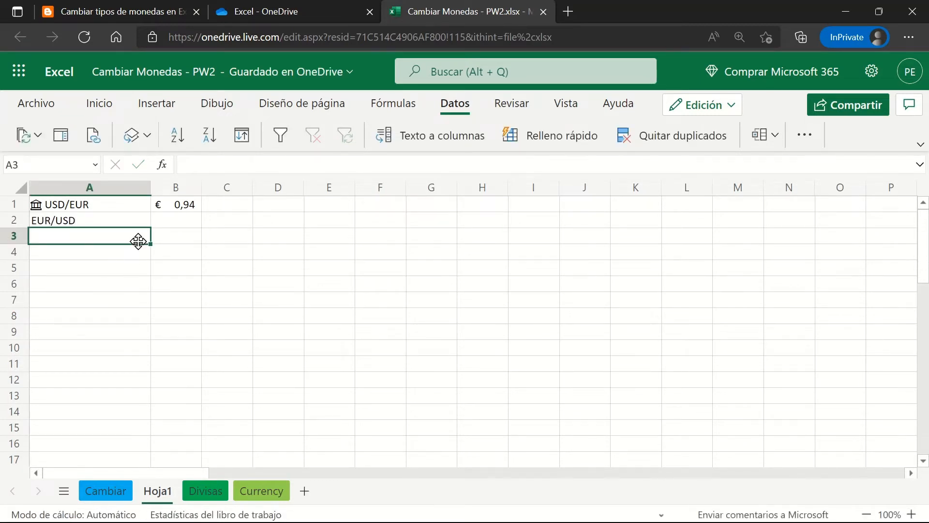
pyautogui.click(142, 222)
pyautogui.click(148, 138)
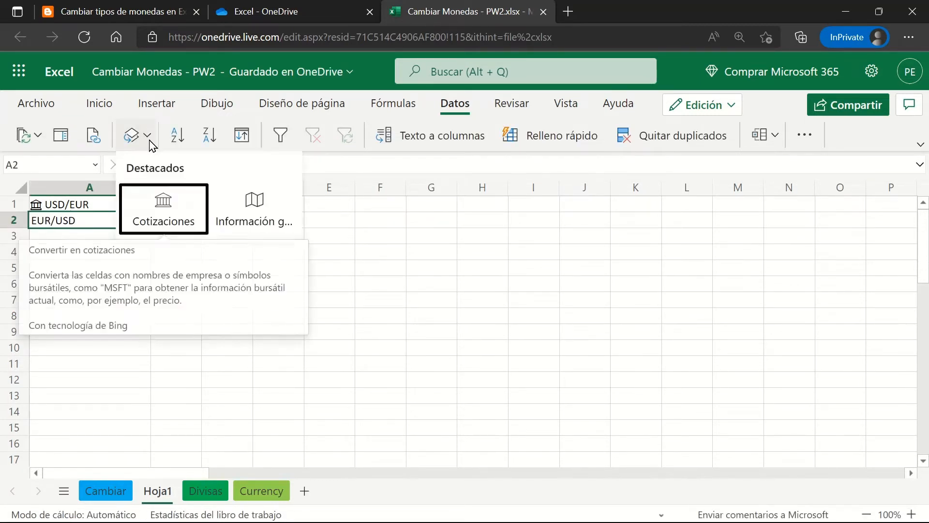
pyautogui.click(160, 218)
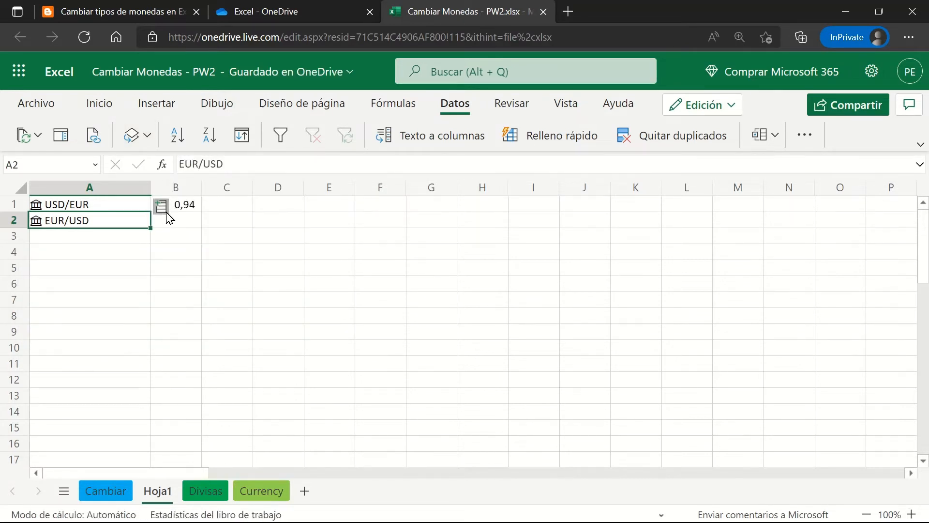
# - Extract the Precio field of the EUR/USD quote in A2 into cell B2 and inspect its formula
pyautogui.click(163, 210)
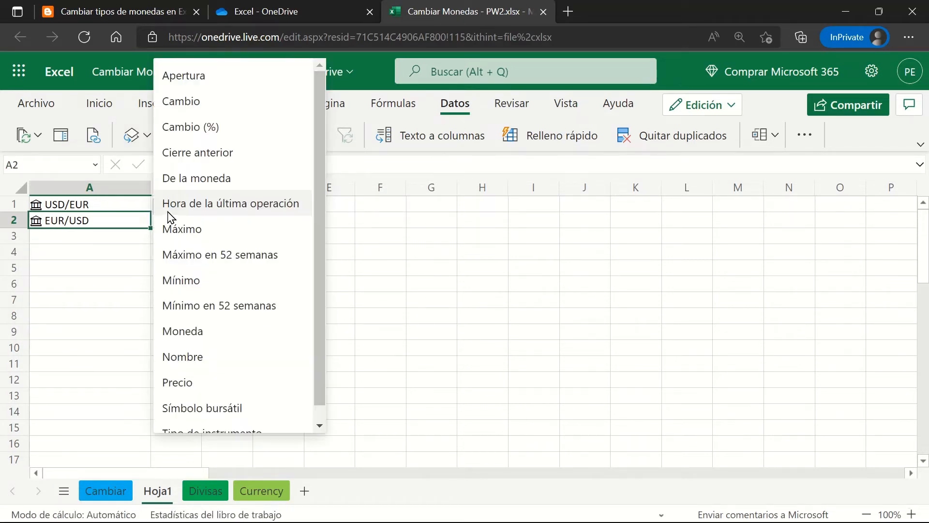
pyautogui.click(205, 384)
pyautogui.click(193, 255)
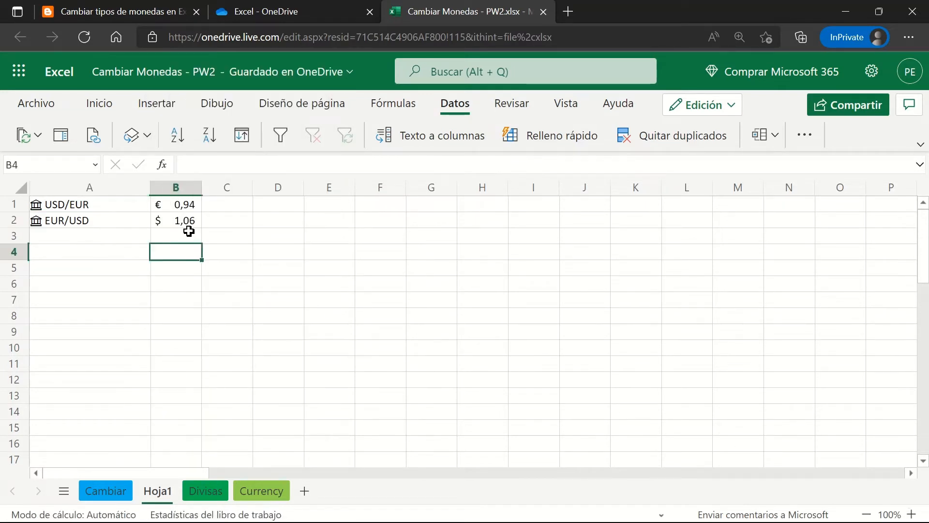
pyautogui.click(189, 222)
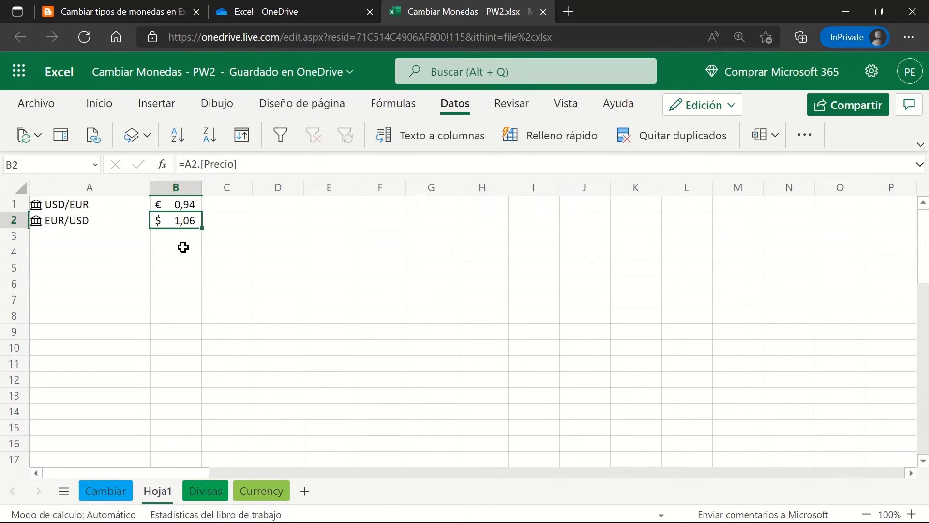
pyautogui.click(190, 239)
# - View the description of the Información geográfica data type without applying it to A3
pyautogui.click(107, 230)
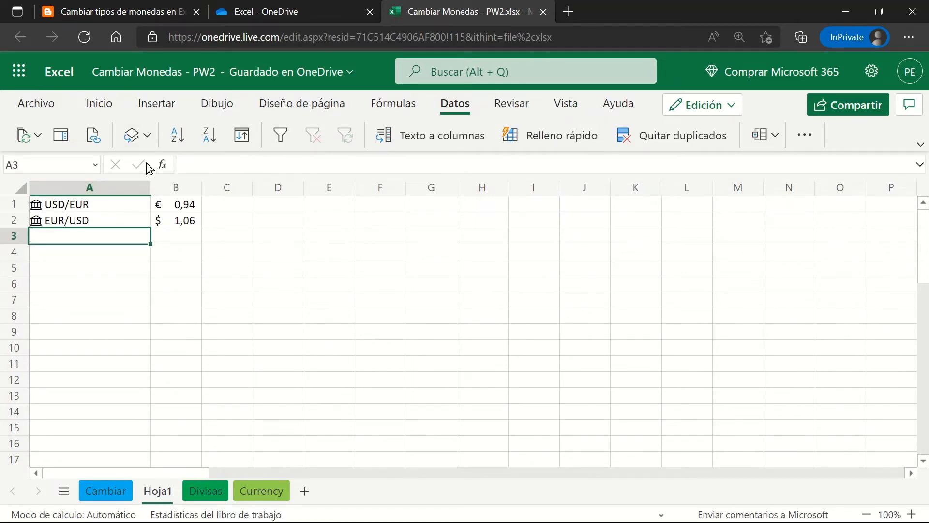
pyautogui.click(152, 137)
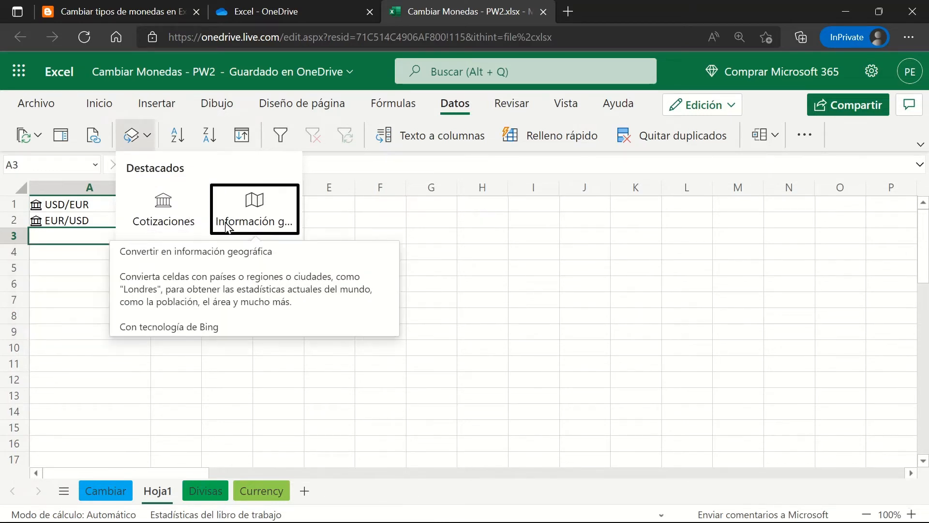
pyautogui.click(90, 286)
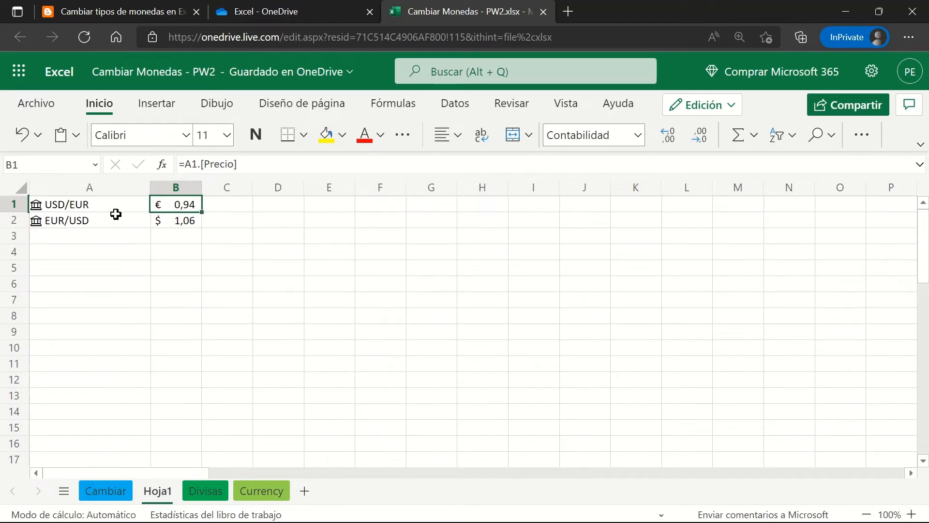
# - Change the Contabilidad number format of the price in B1 to use the symbol € Euro (123 €)
pyautogui.click(136, 204)
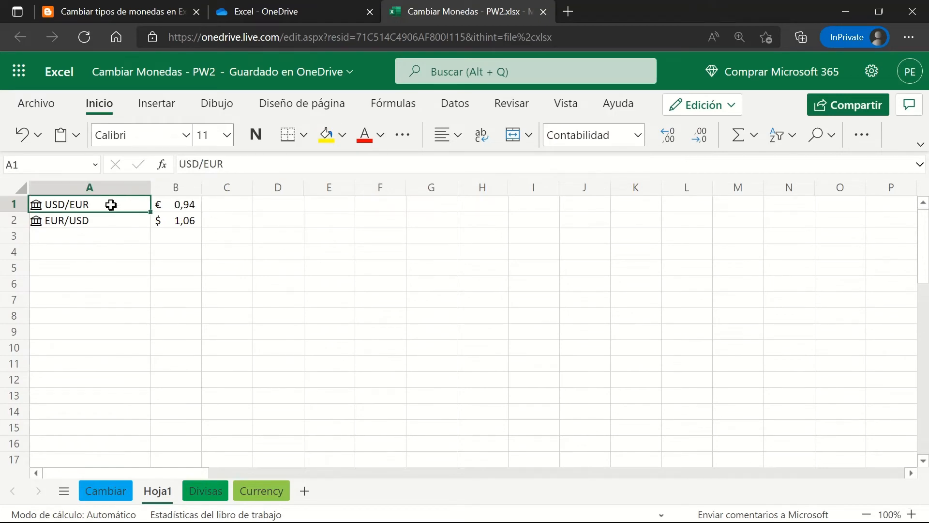
pyautogui.click(186, 205)
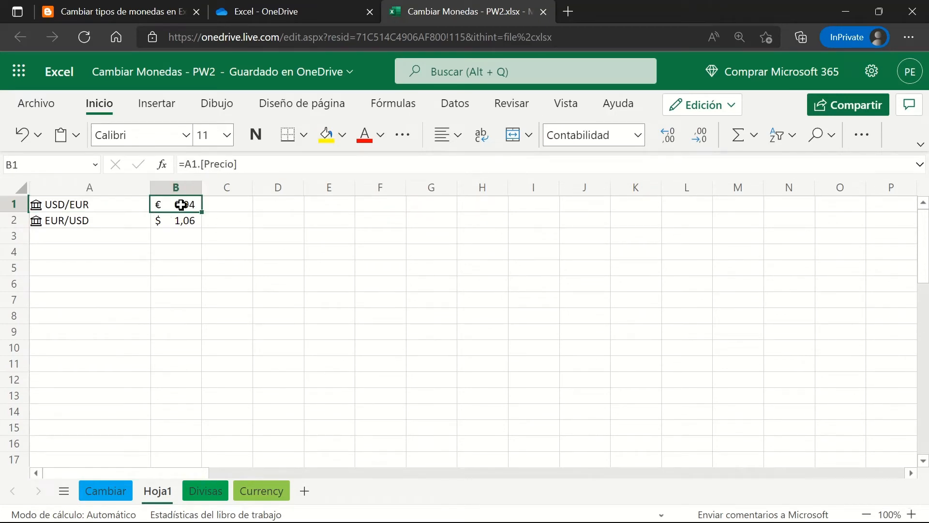
pyautogui.click(639, 135)
pyautogui.click(613, 472)
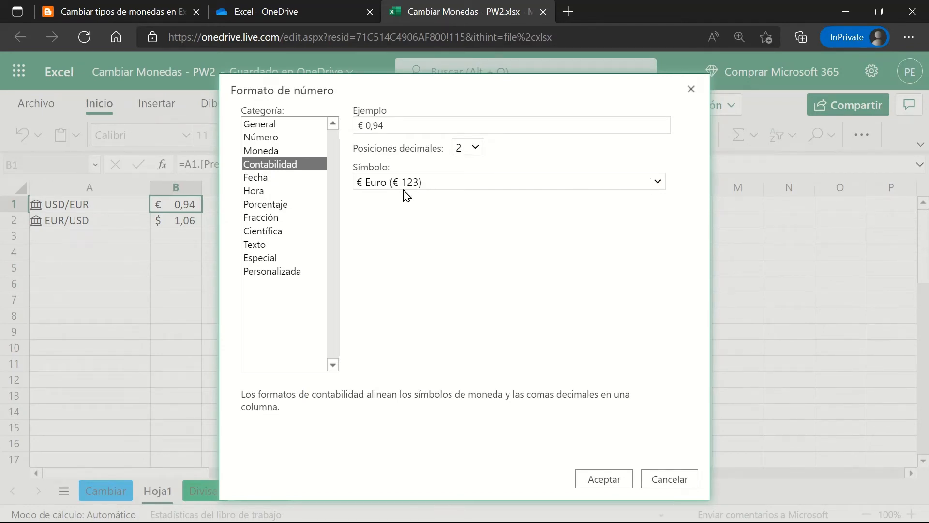
pyautogui.click(658, 183)
pyautogui.scroll(-3, 556, 303)
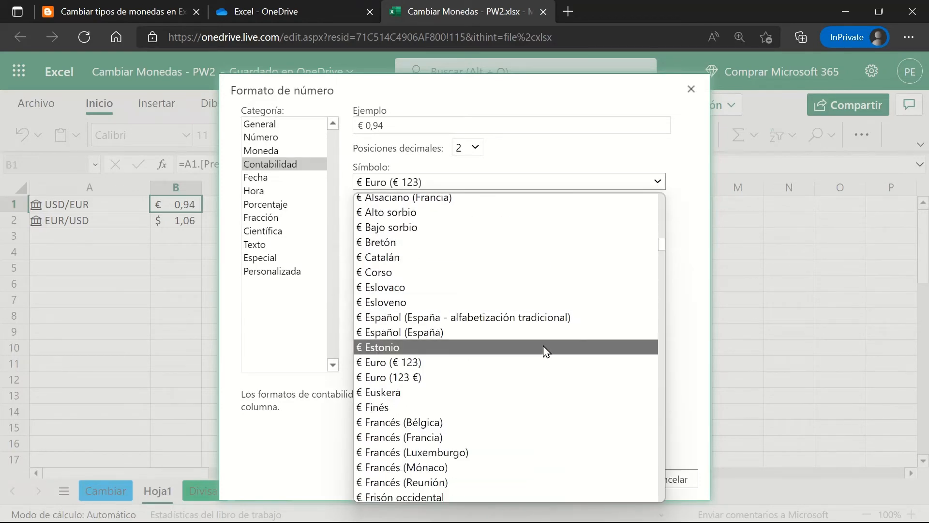
pyautogui.click(406, 377)
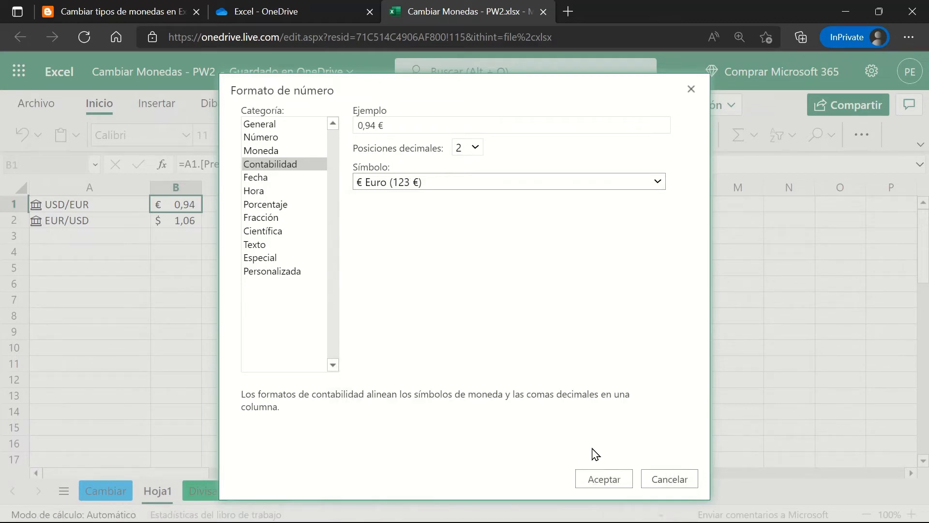
pyautogui.click(601, 479)
pyautogui.click(320, 254)
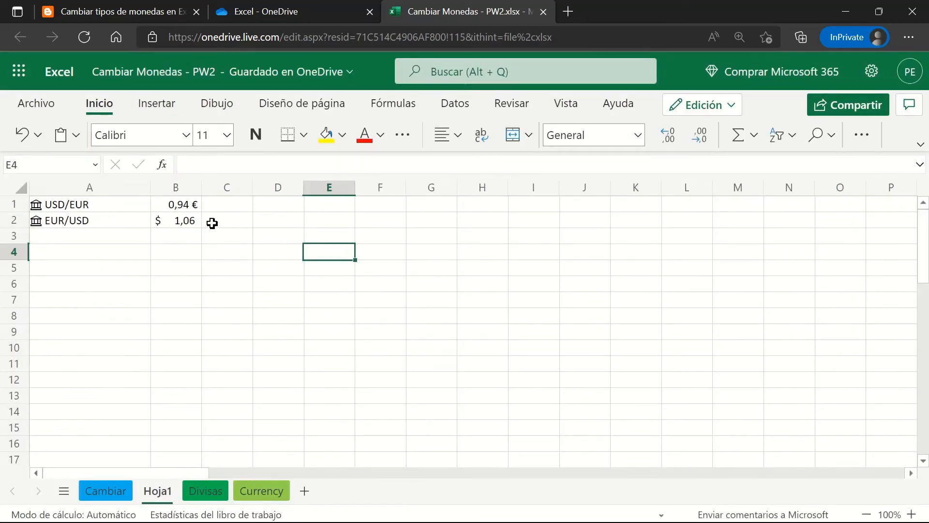
pyautogui.click(189, 205)
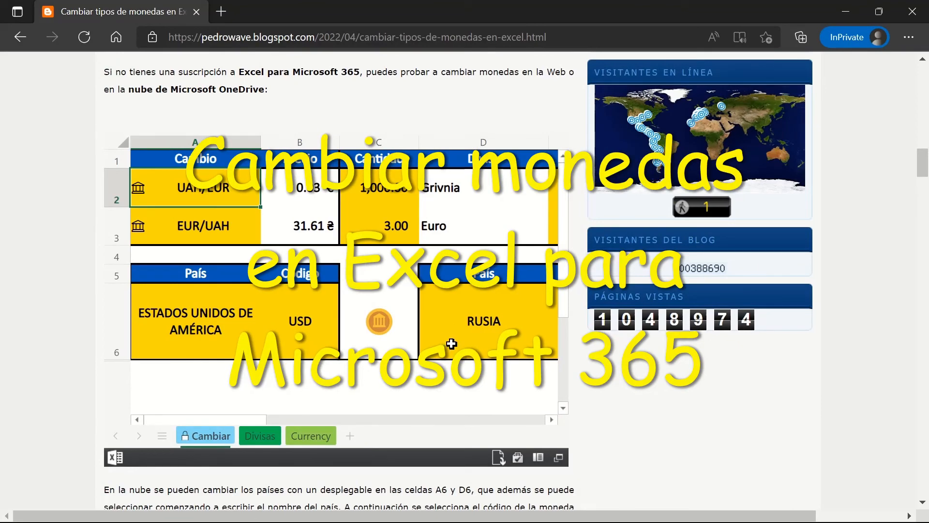
# - Download Cambiar Monedas - PW2.xlsm from the blog post's Microsoft OneDrive link and open it in desktop Excel
pyautogui.scroll(-1, 452, 344)
pyautogui.scroll(1, 485, 349)
pyautogui.scroll(-9, 479, 388)
pyautogui.scroll(-1, 481, 388)
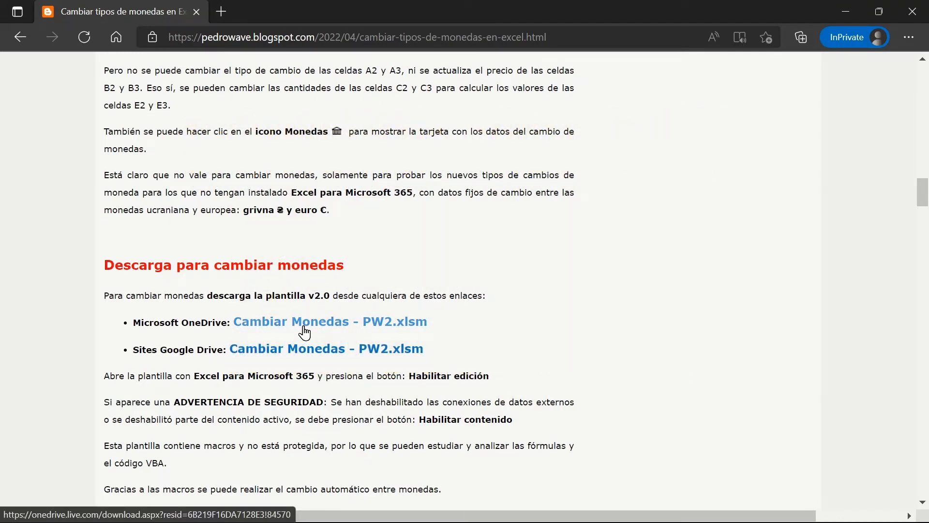
pyautogui.click(303, 327)
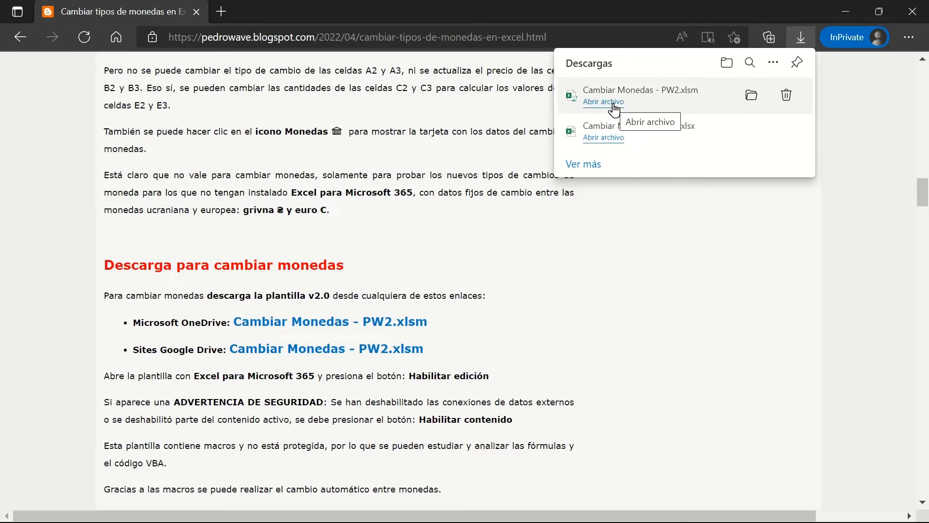
pyautogui.click(613, 104)
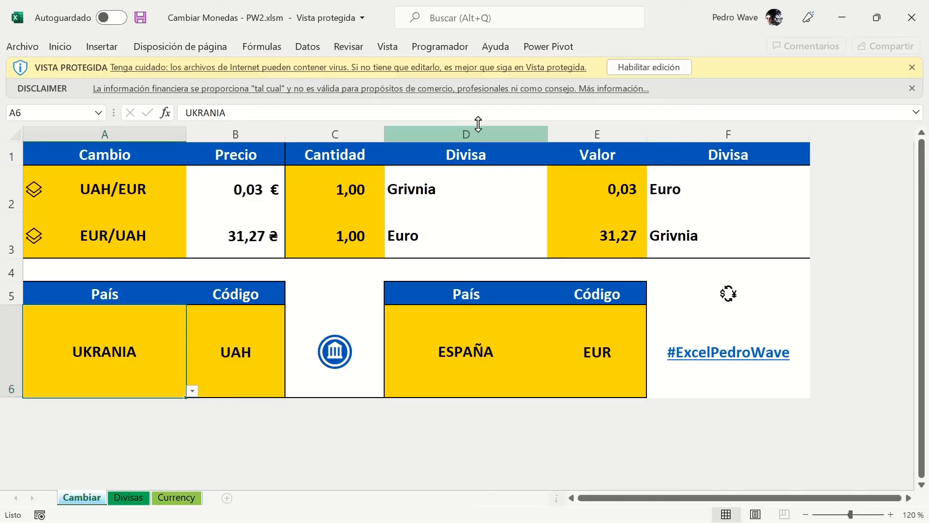
# - Enable editing and macro content for the downloaded workbook and dismiss the financial information disclaimer
pyautogui.click(632, 69)
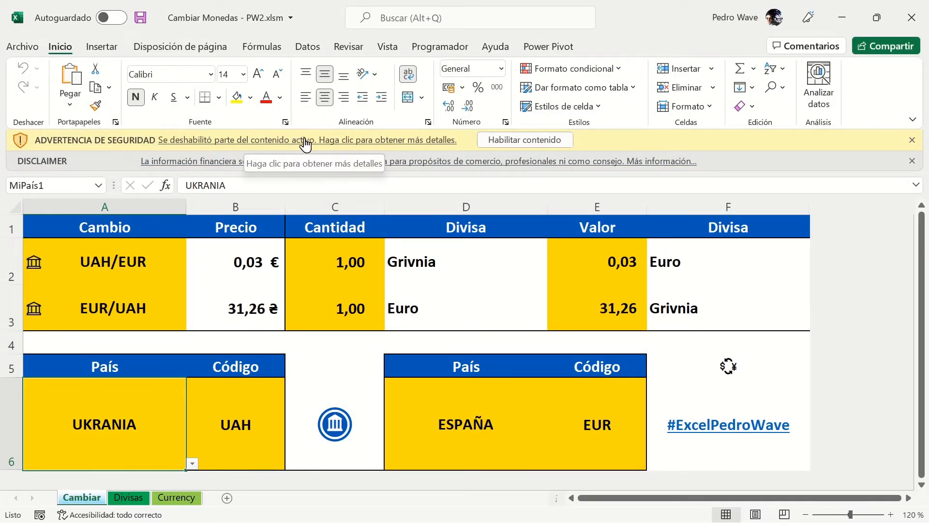
pyautogui.click(508, 141)
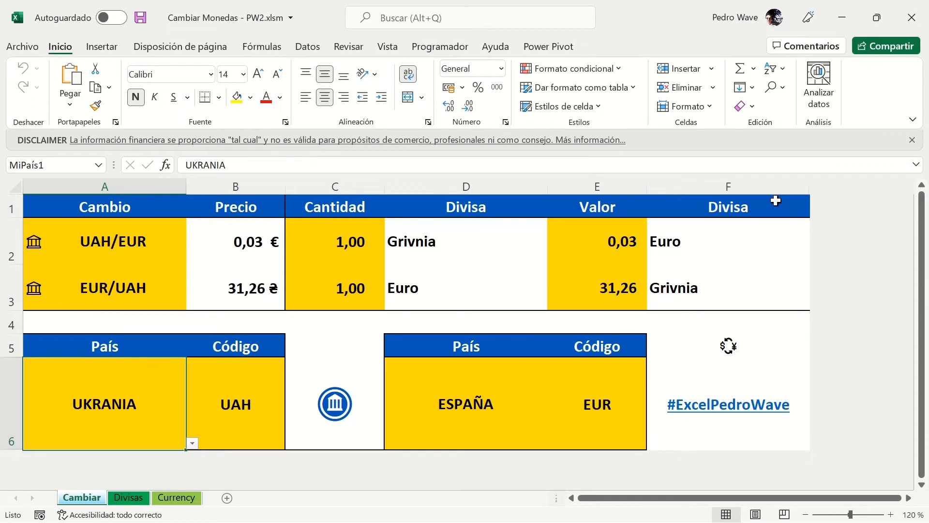
pyautogui.click(912, 141)
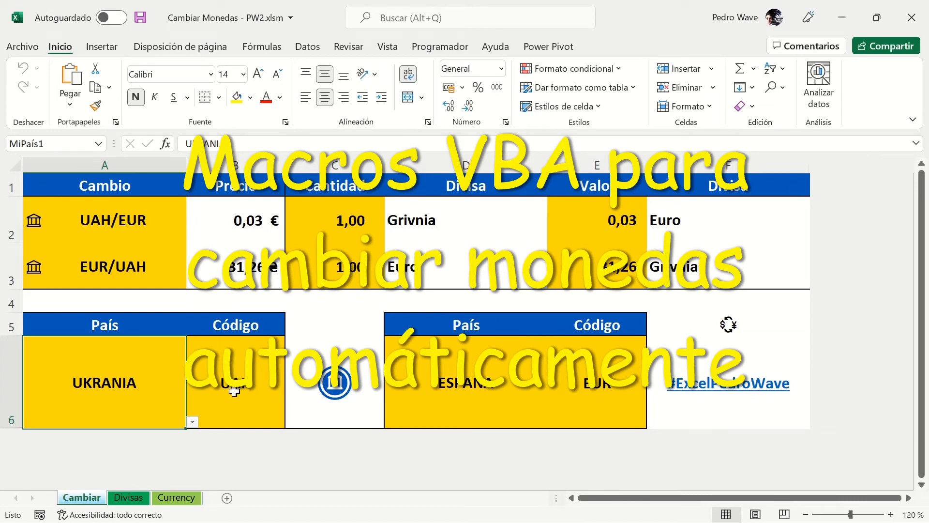
# - Open the Visual Basic editor, expand the Módulos folder and examine the Worksheet_Change code of the Cambiar sheet
pyautogui.hotkey('alt', 'F11')
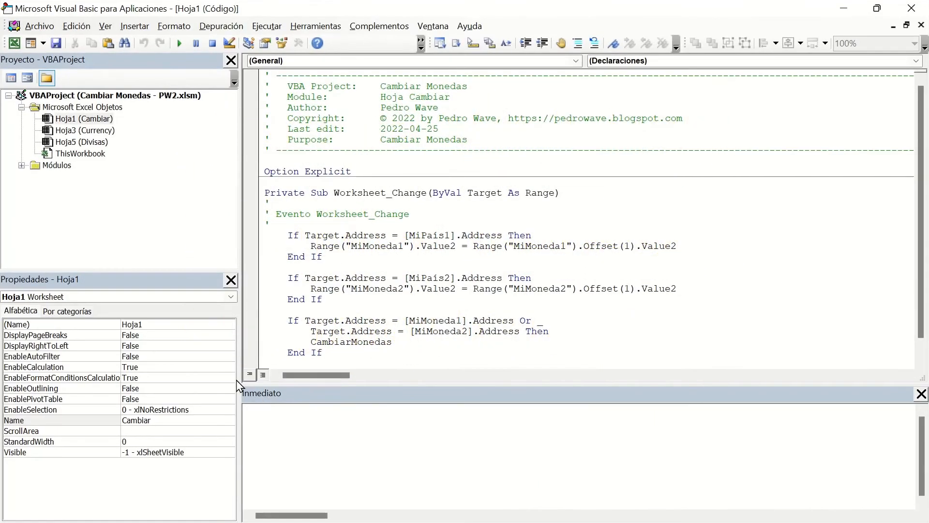
pyautogui.click(21, 165)
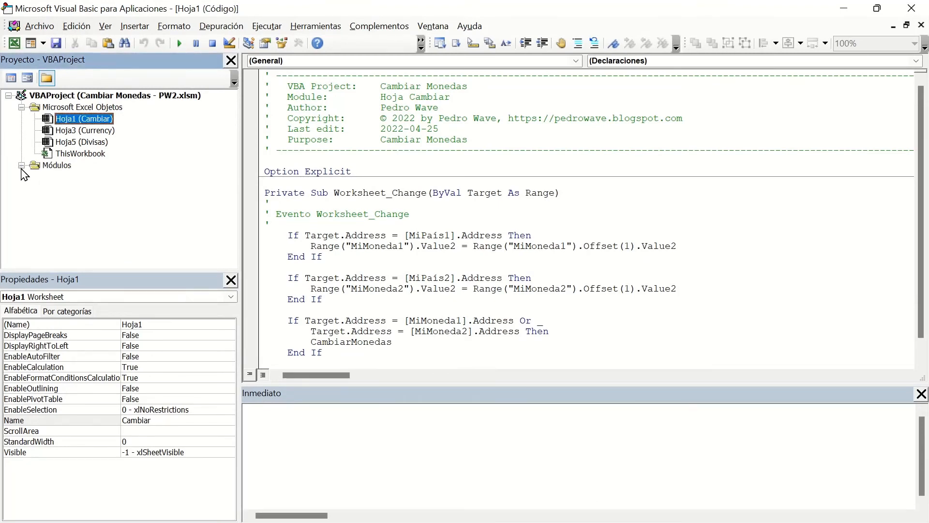
pyautogui.click(406, 246)
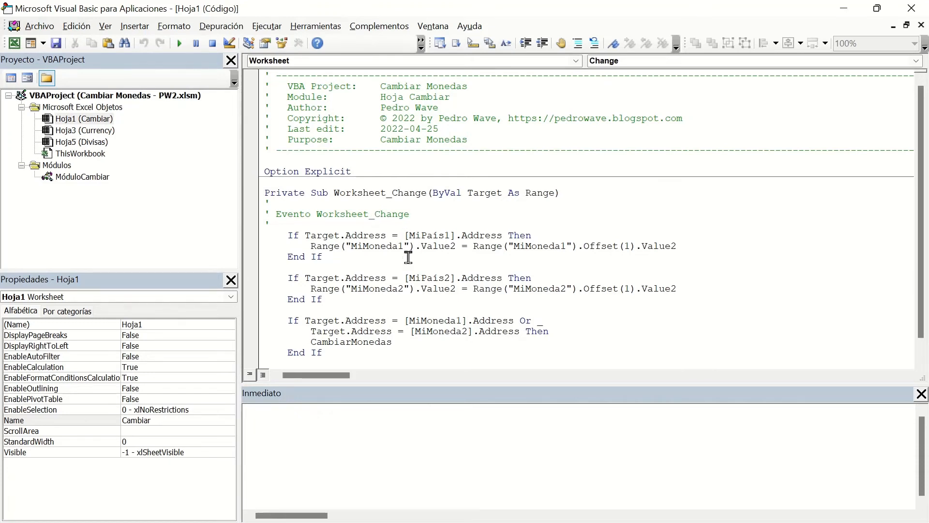
pyautogui.scroll(-1, 409, 256)
pyautogui.scroll(1, 412, 271)
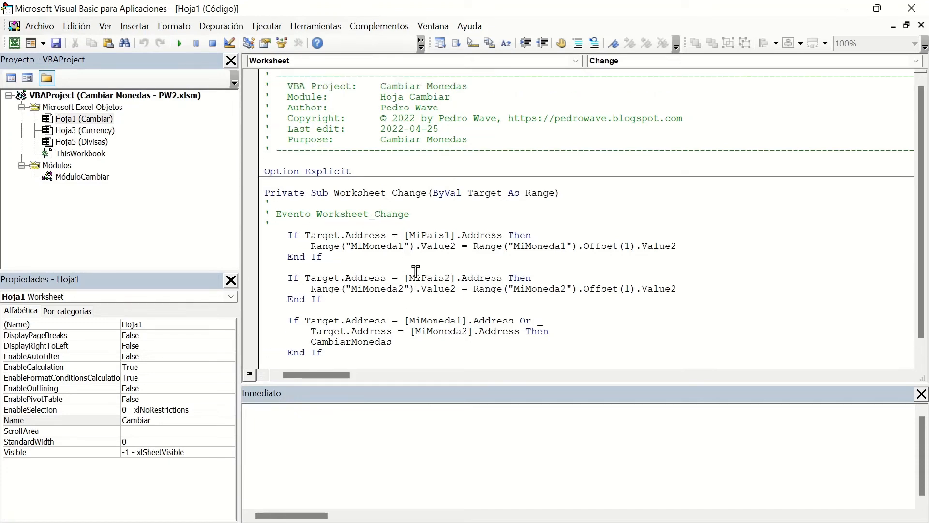
# - Open the MóduloCambiar code and read through its macros from CambiarMonedas to CambiarDecimales
pyautogui.doubleClick(102, 180)
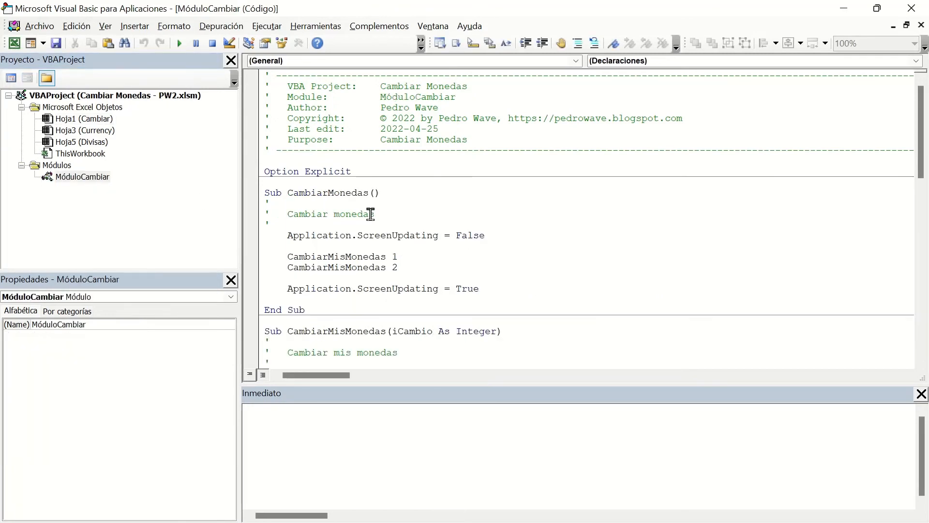
pyautogui.scroll(-1, 402, 227)
pyautogui.scroll(-6, 402, 228)
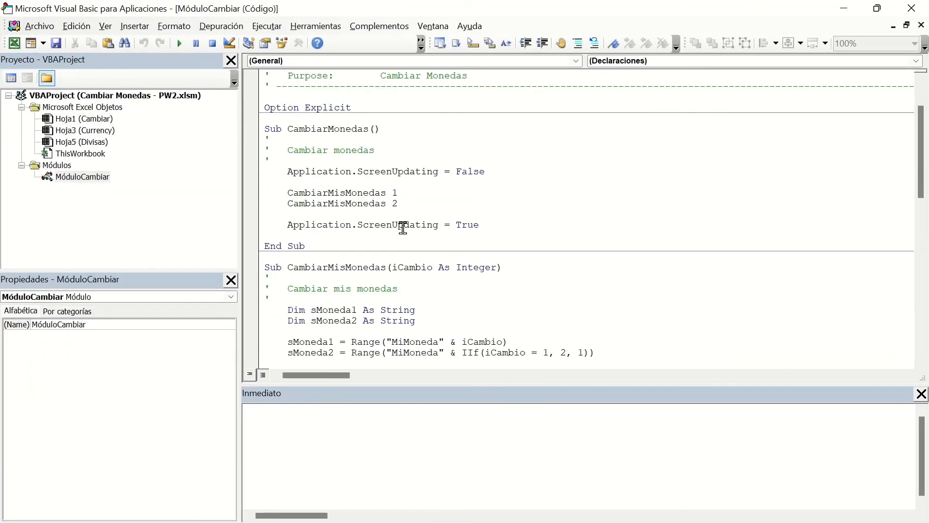
pyautogui.scroll(-7, 405, 227)
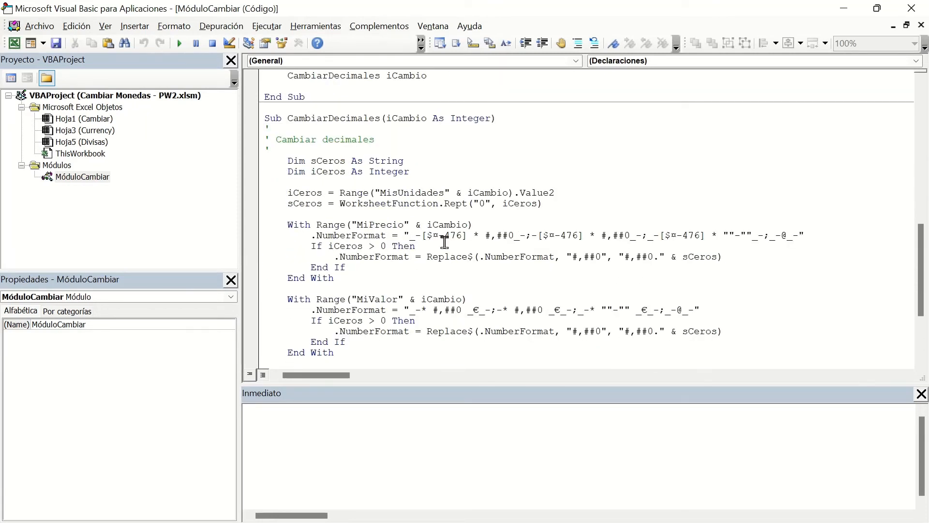
# - Return to the Cambiar sheet in Excel and set the second country in D6 to RUSIA
pyautogui.hotkey('alt', 'F11')
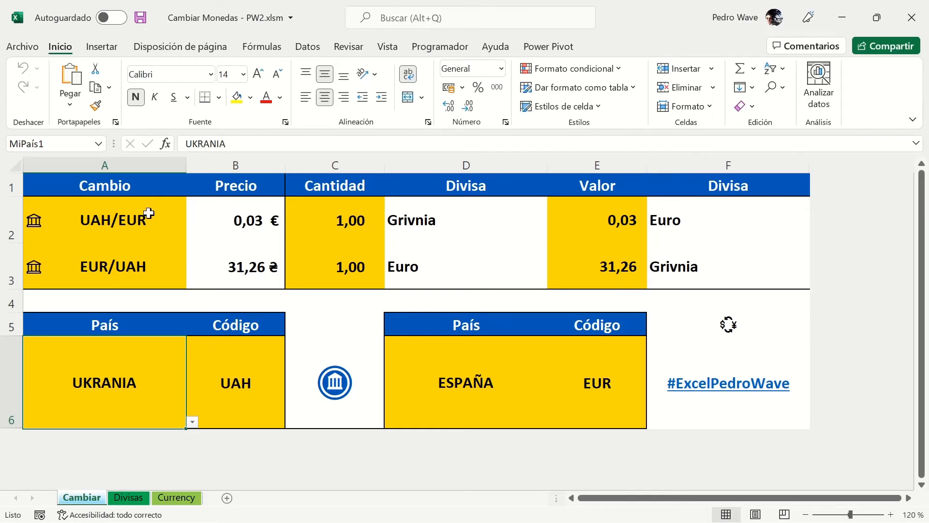
pyautogui.click(376, 220)
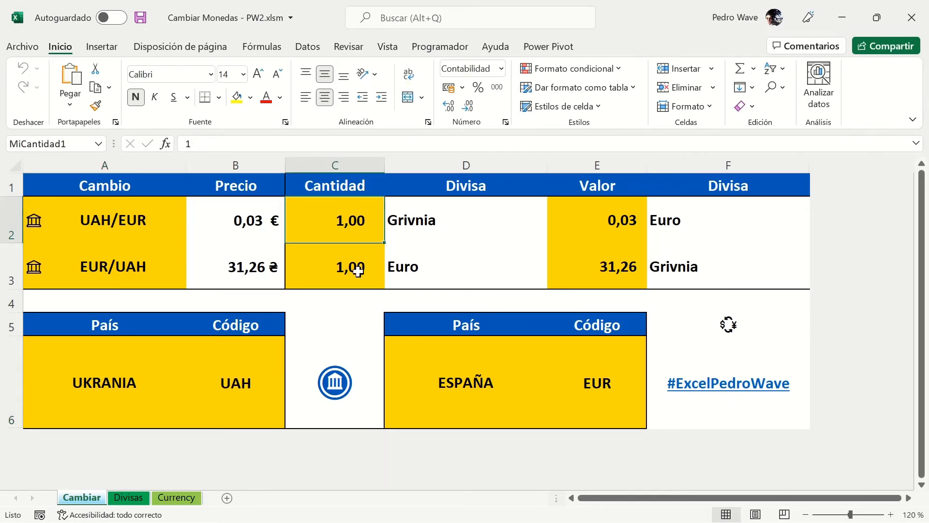
pyautogui.click(141, 374)
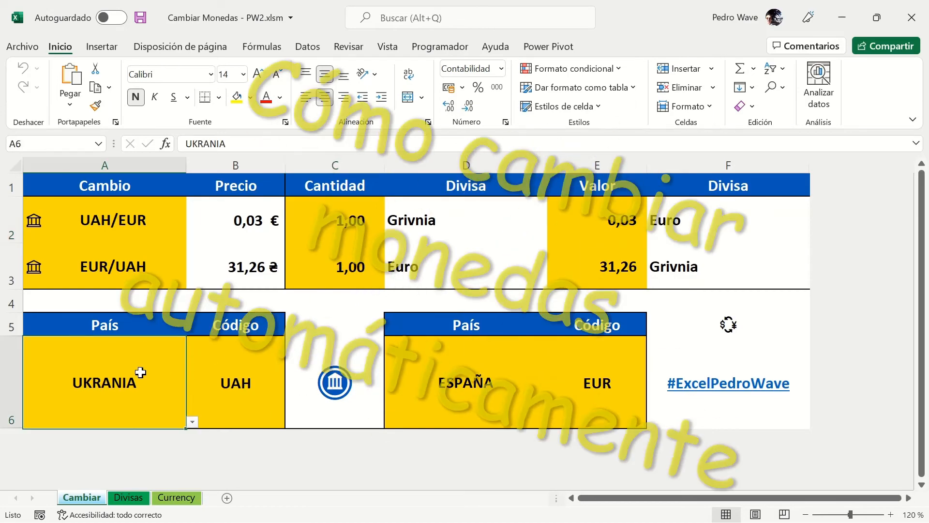
pyautogui.click(431, 384)
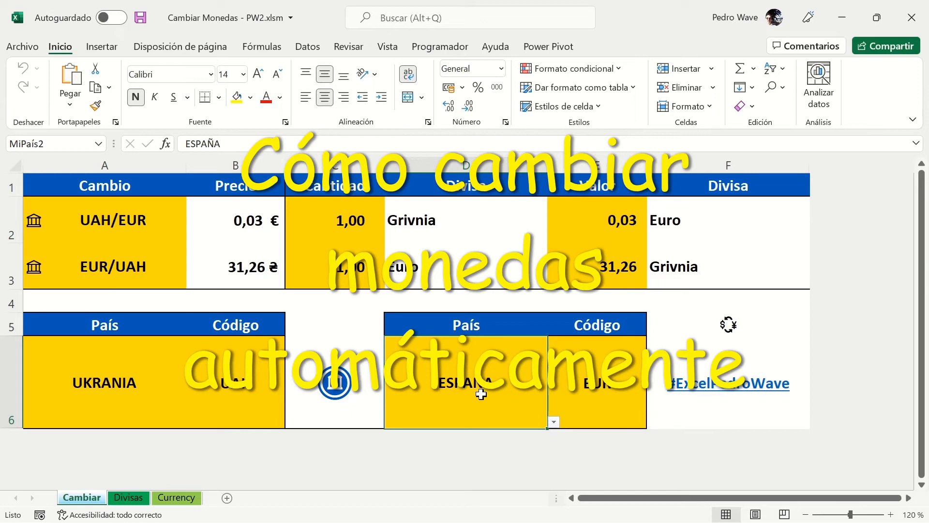
pyautogui.press('BackSpace')
pyautogui.write('rusIA')
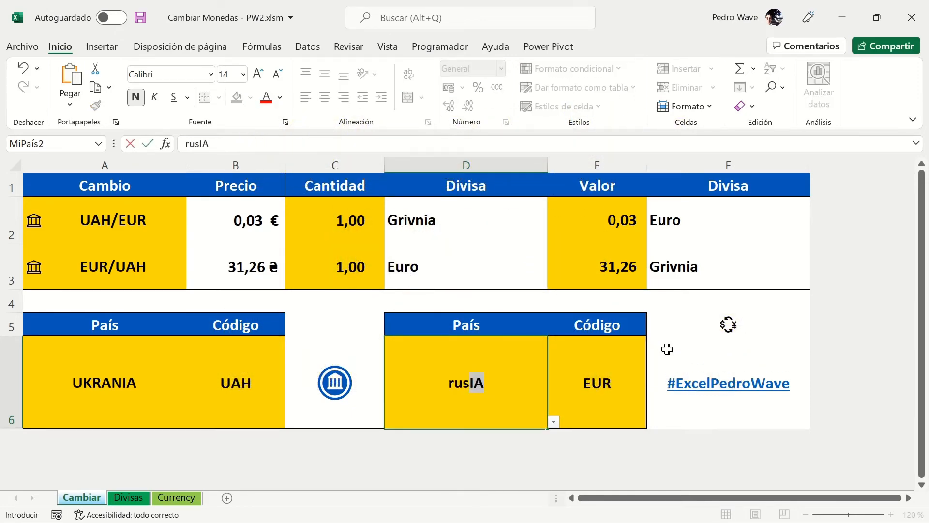
pyautogui.hotkey('ctrl', 'Return')
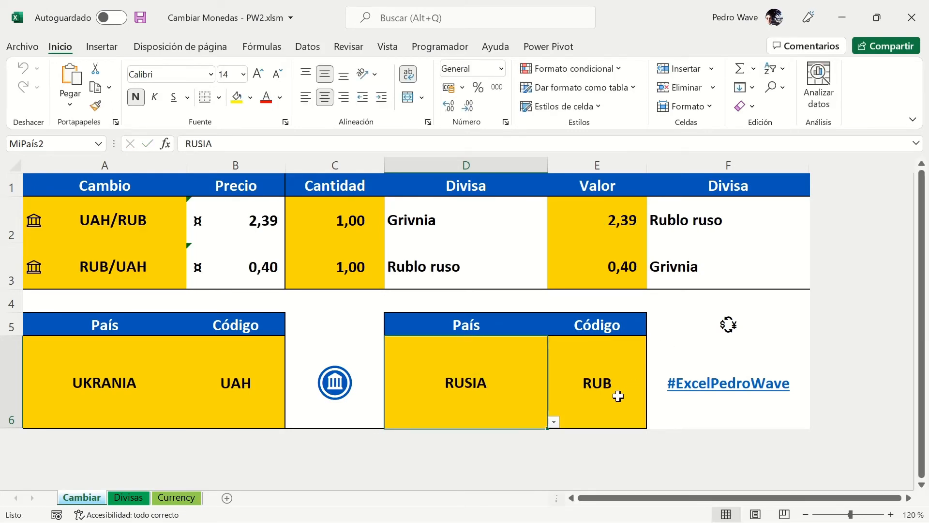
# - Check the currency codes offered for the second country in E6
pyautogui.click(594, 394)
pyautogui.click(653, 424)
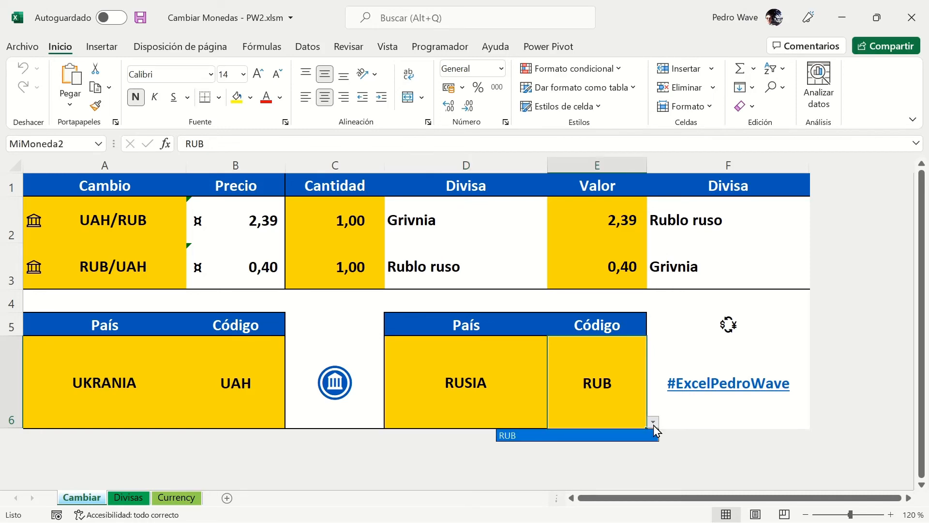
pyautogui.click(654, 425)
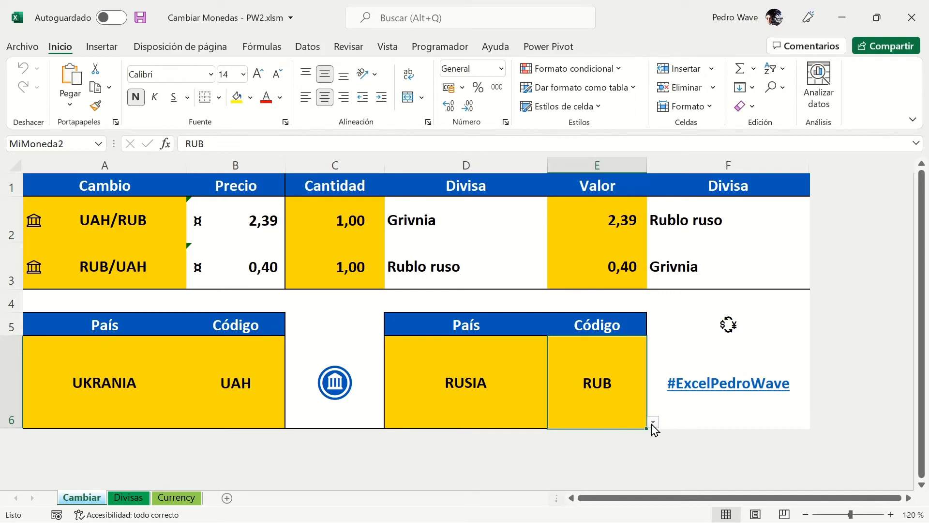
# - Examine the exchange pairs in A2 and A3 and the Divisa name formulas in columns D and F
pyautogui.click(150, 225)
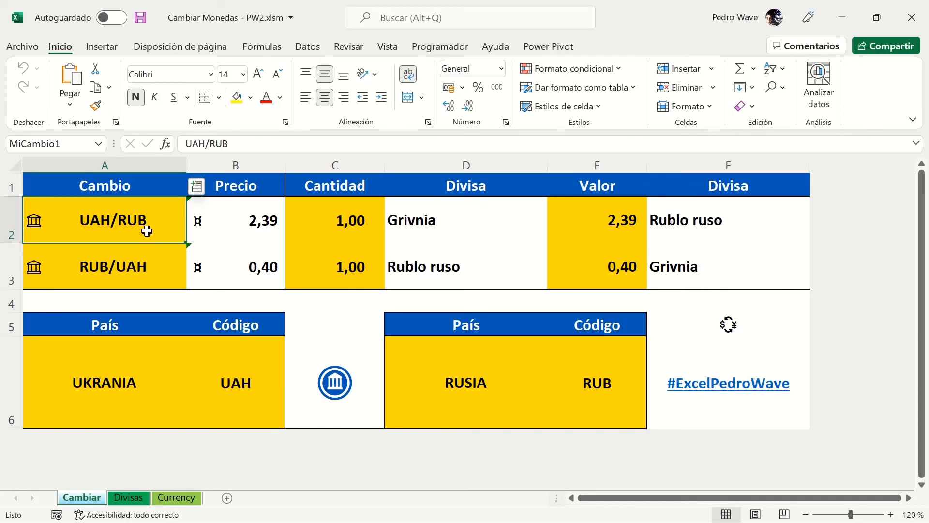
pyautogui.click(151, 272)
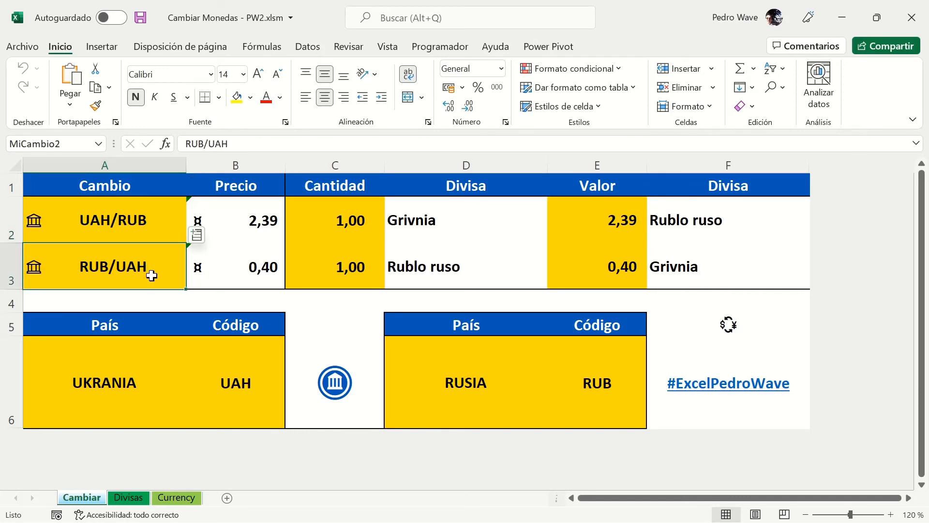
pyautogui.click(170, 220)
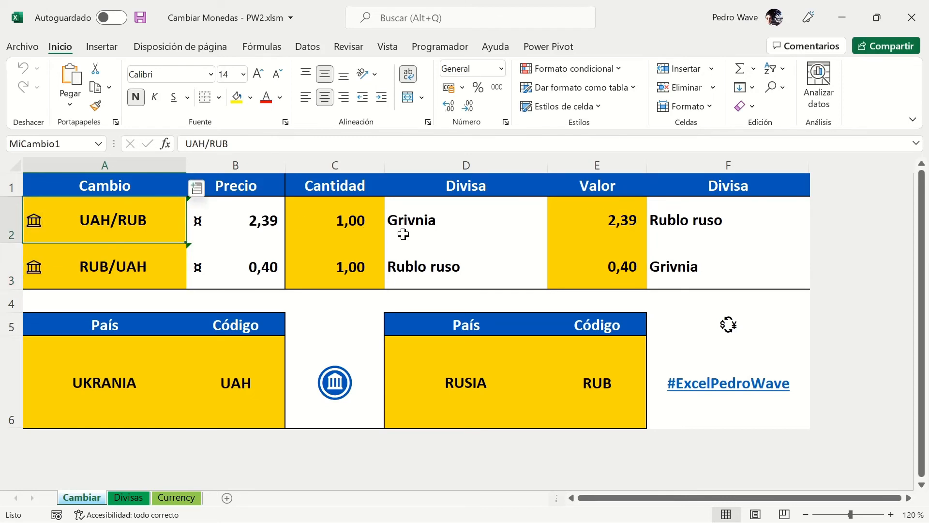
pyautogui.click(425, 224)
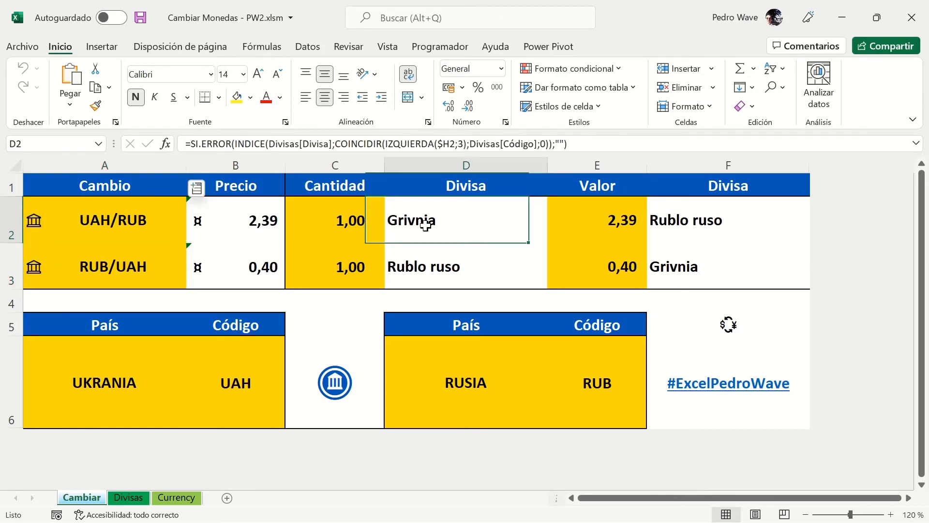
pyautogui.click(685, 228)
pyautogui.click(477, 266)
pyautogui.click(664, 272)
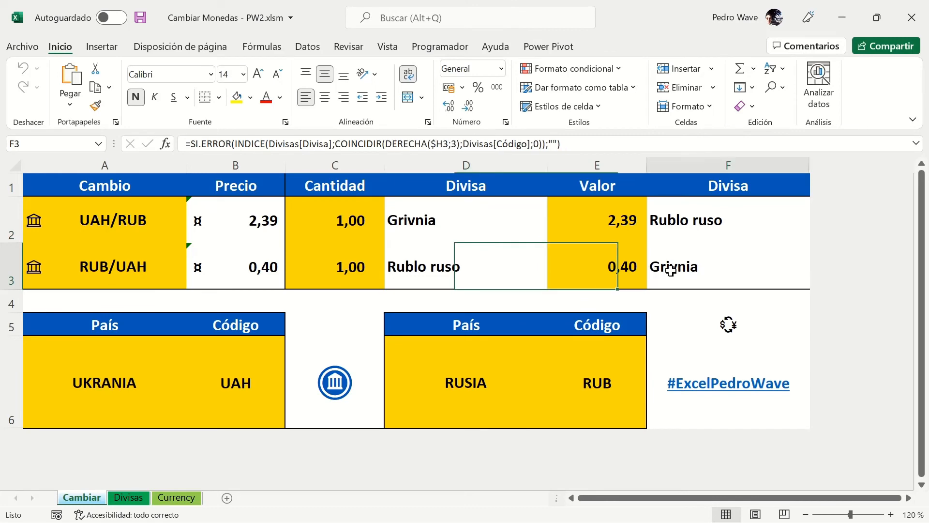
# - Apply Actualizar formato to the misleading currency formats of the prices in B2:B3, and check both cells
pyautogui.moveTo(245, 227); pyautogui.dragTo(243, 255)
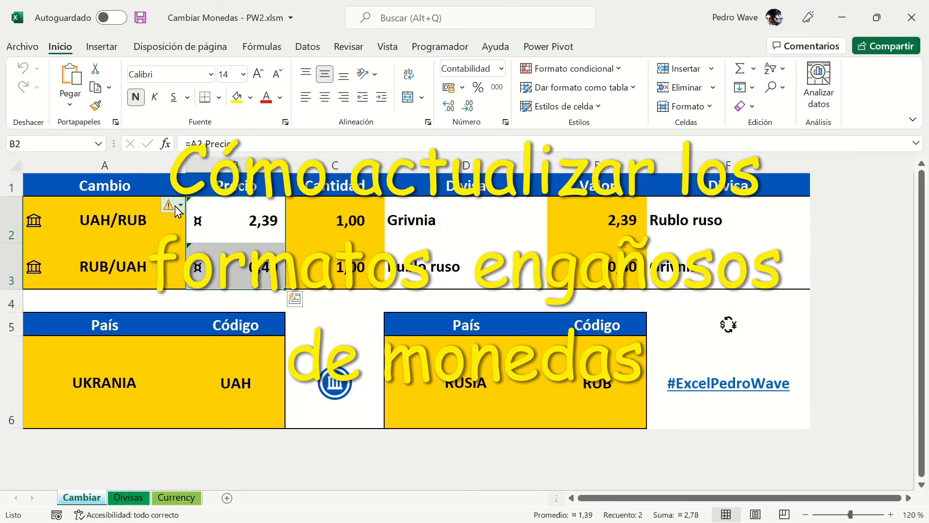
pyautogui.moveTo(177, 209)
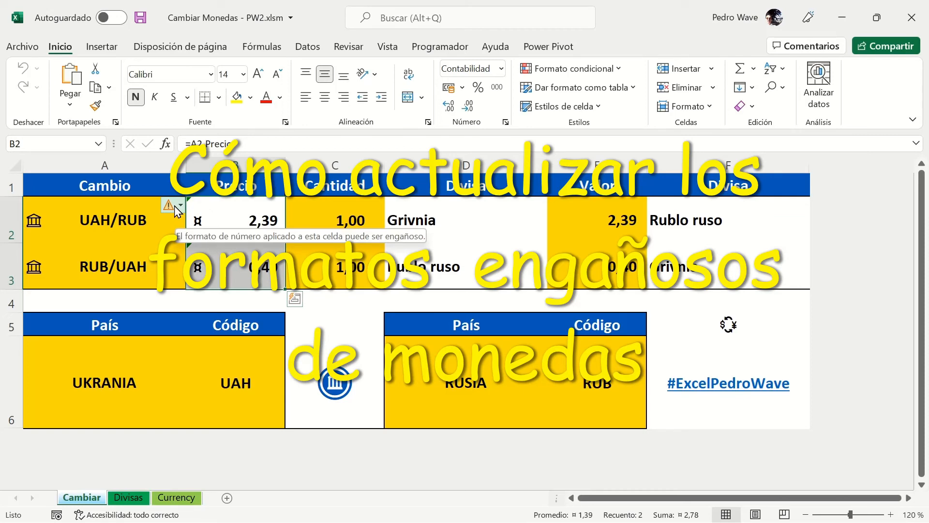
pyautogui.click(177, 209)
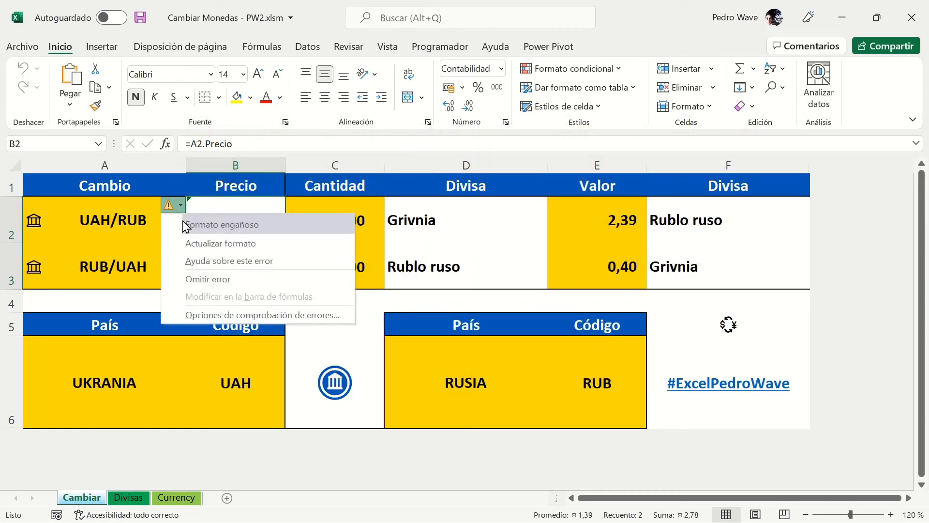
pyautogui.click(205, 243)
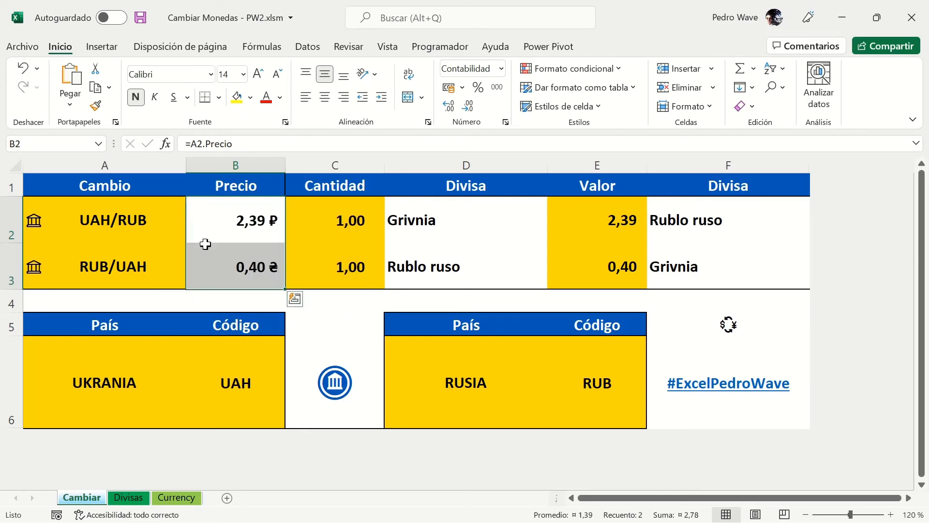
pyautogui.click(236, 221)
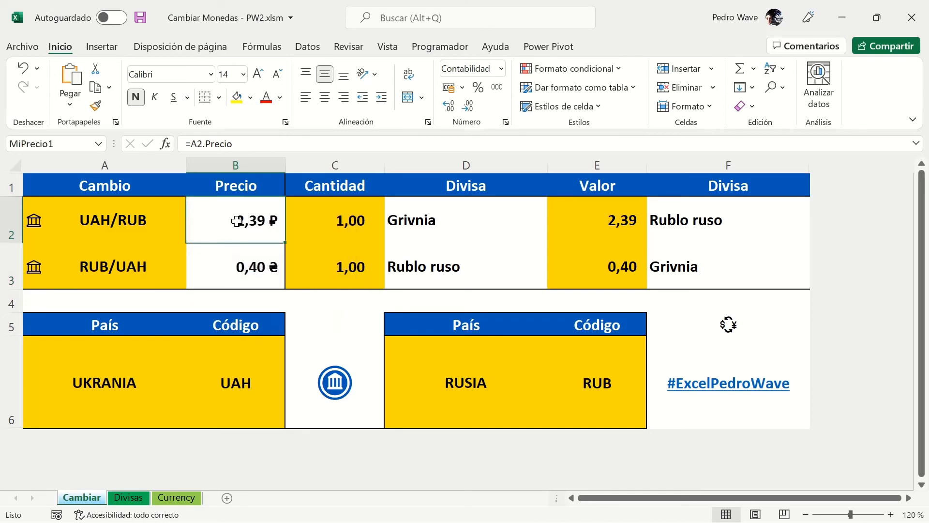
pyautogui.click(241, 266)
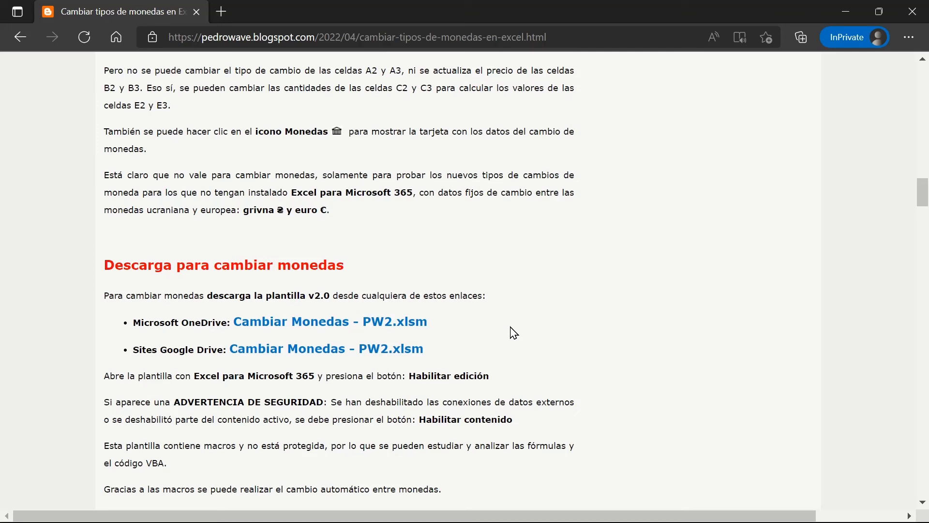
# - Read on in the blog post in the browser from Descarga para cambiar monedas to Cómo cambiar monedas
pyautogui.scroll(-7, 514, 334)
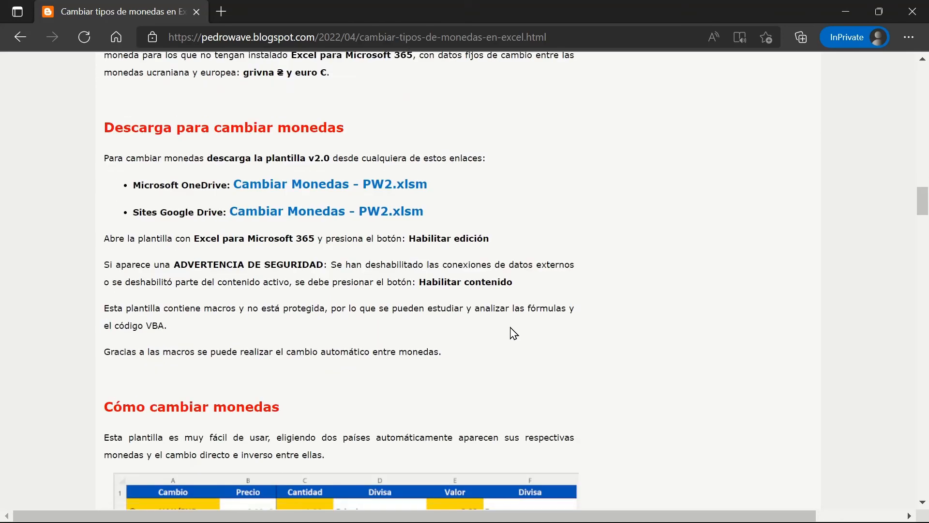